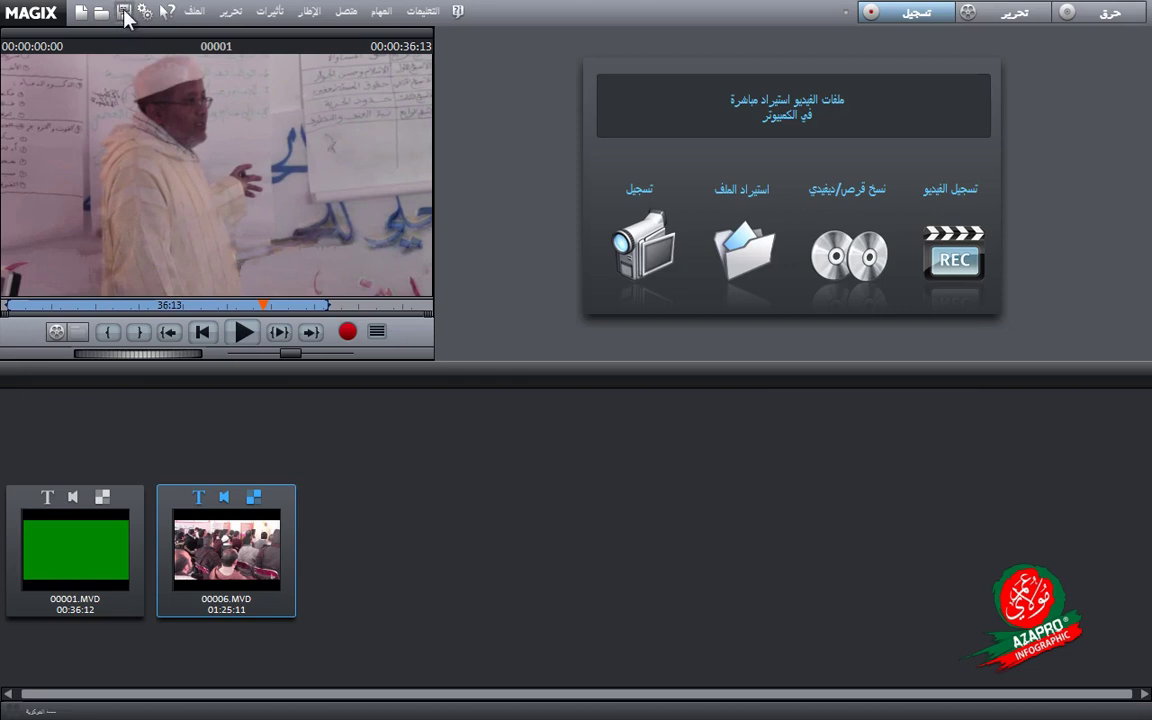
# Step: Save the project under the new name Project 02 and exit the program
pyautogui.click(188, 14)
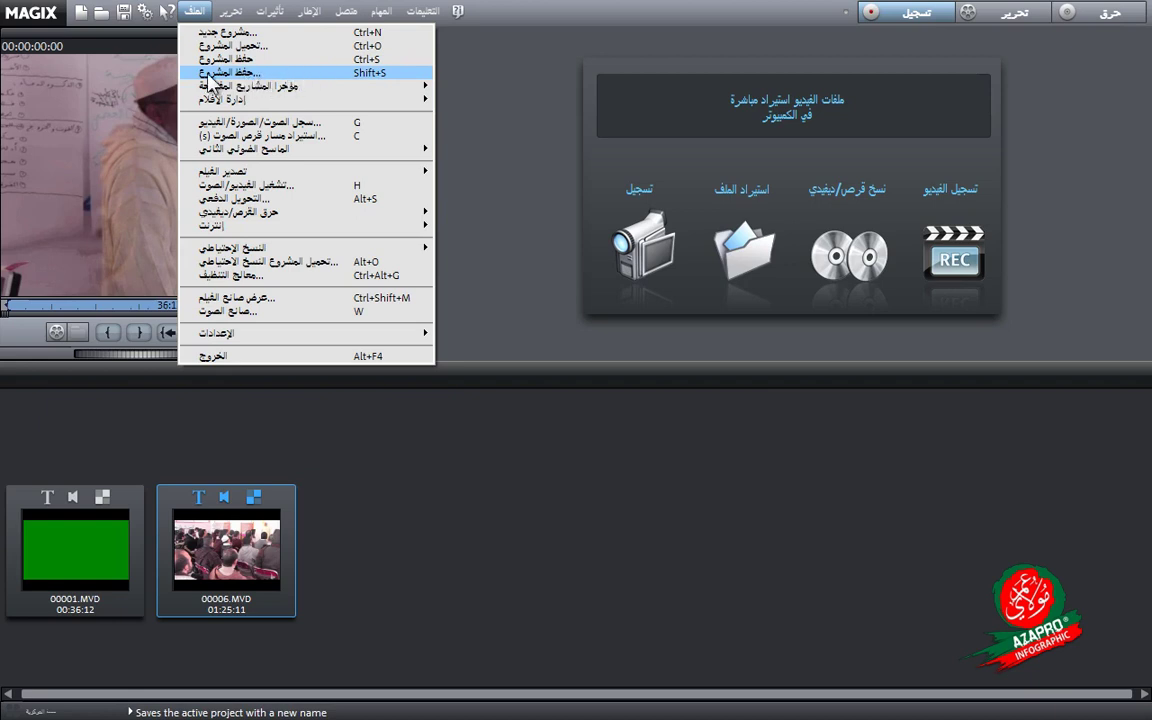
pyautogui.click(332, 74)
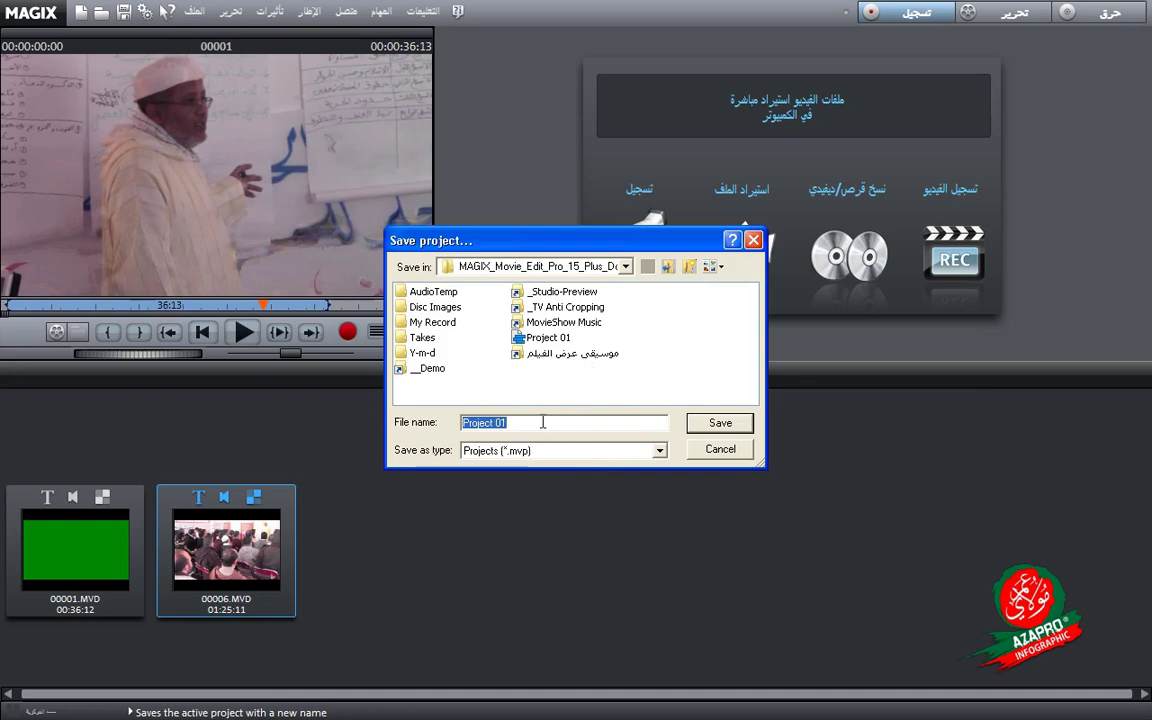
pyautogui.click(495, 422)
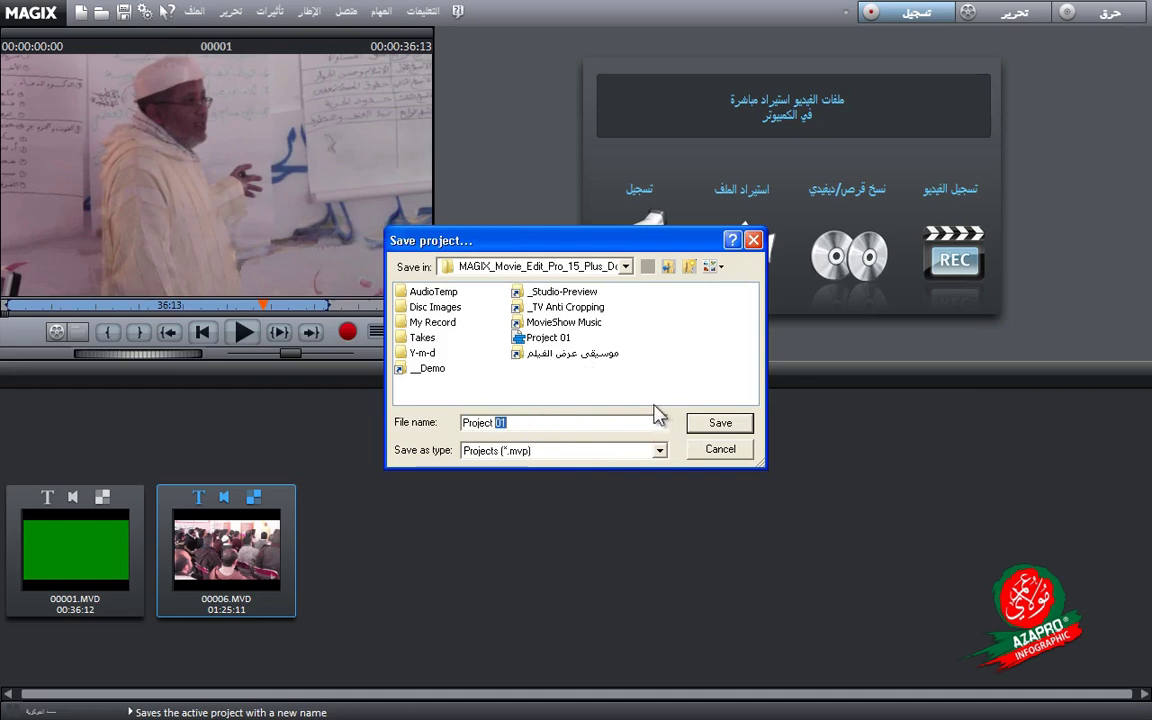
pyautogui.write('2')
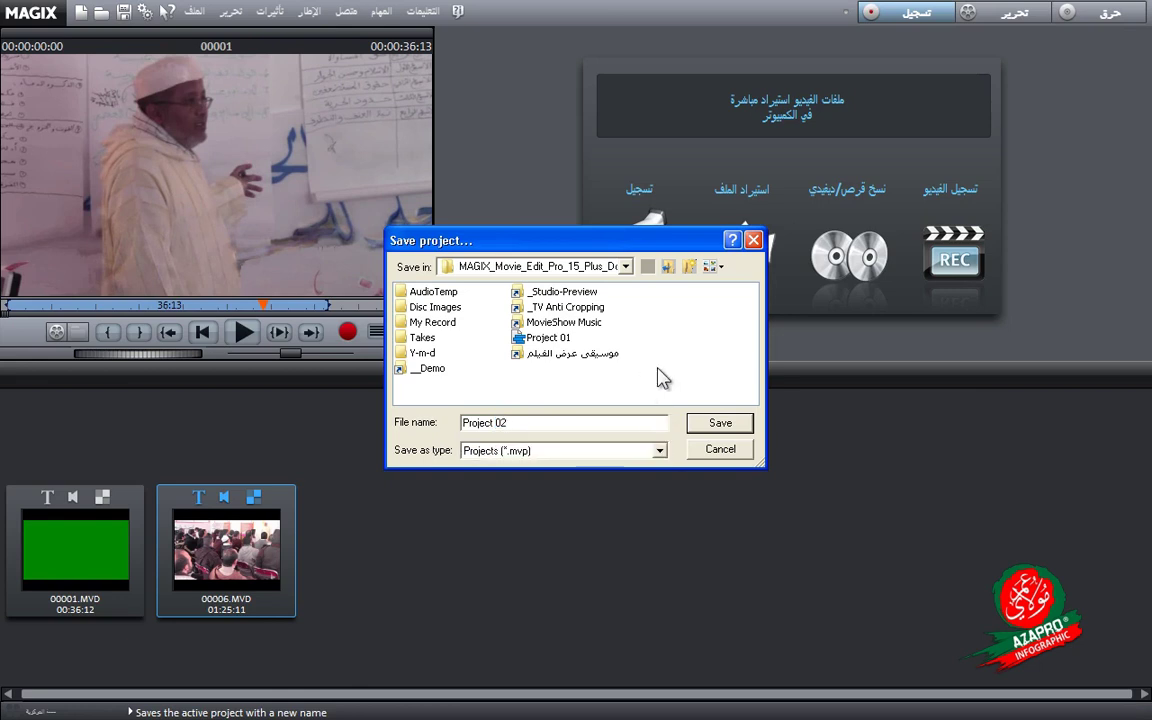
pyautogui.click(721, 424)
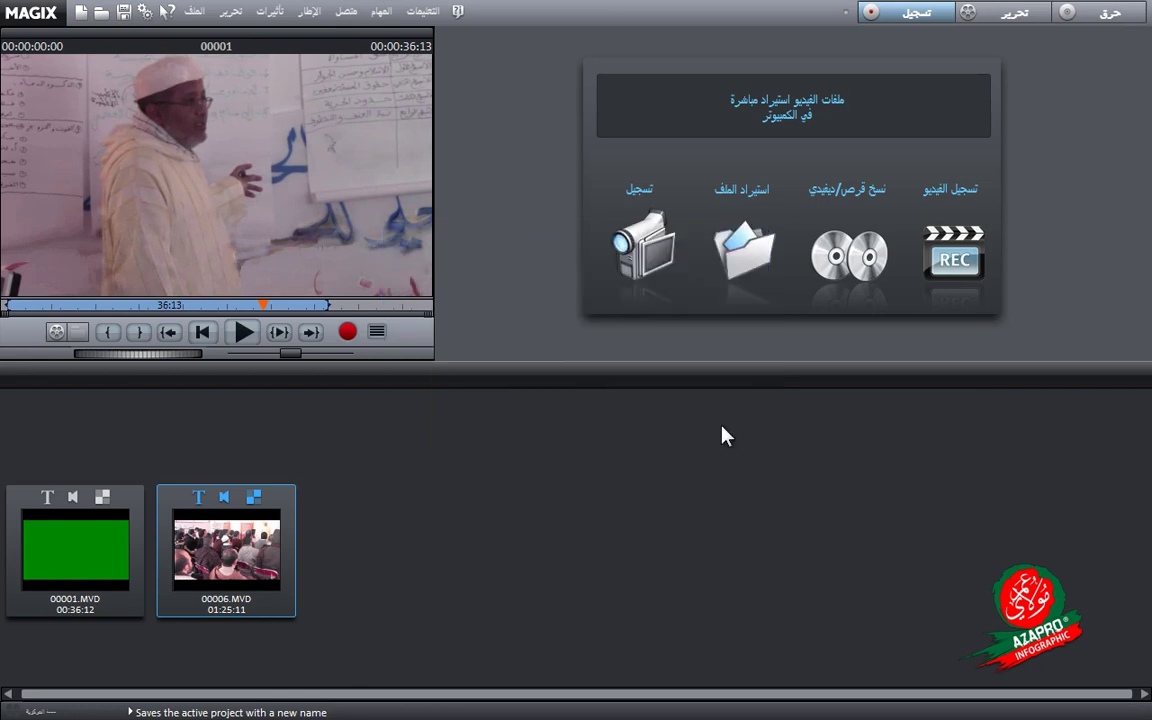
pyautogui.click(189, 12)
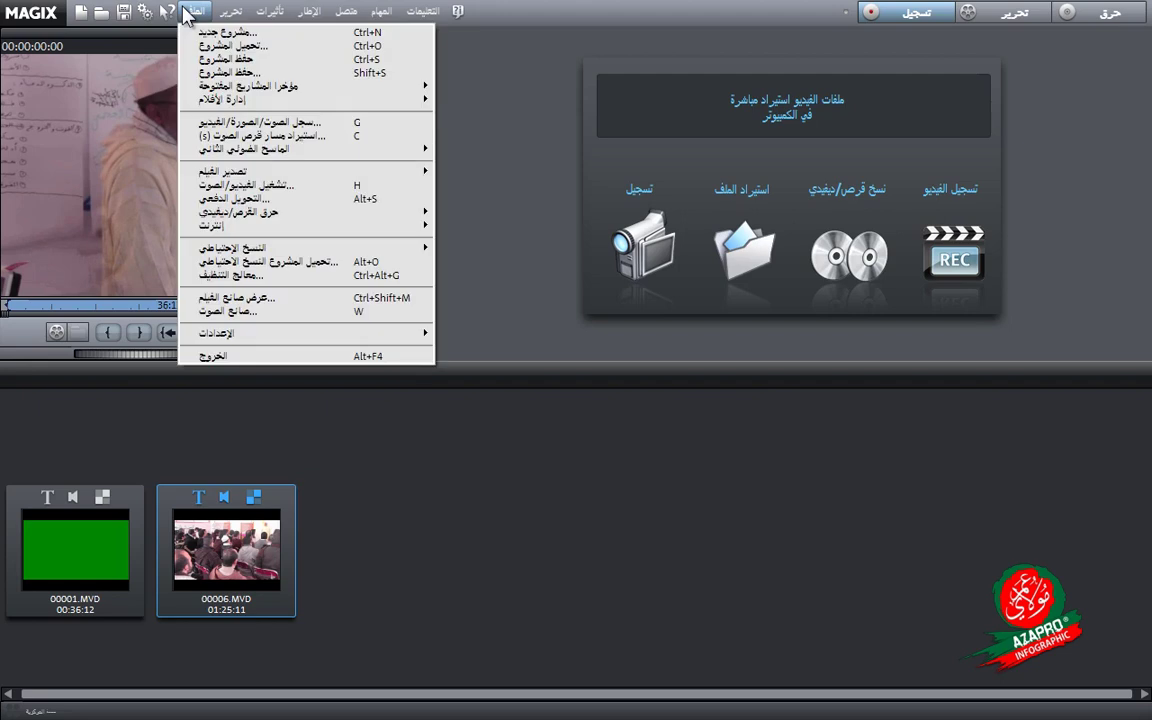
pyautogui.click(297, 359)
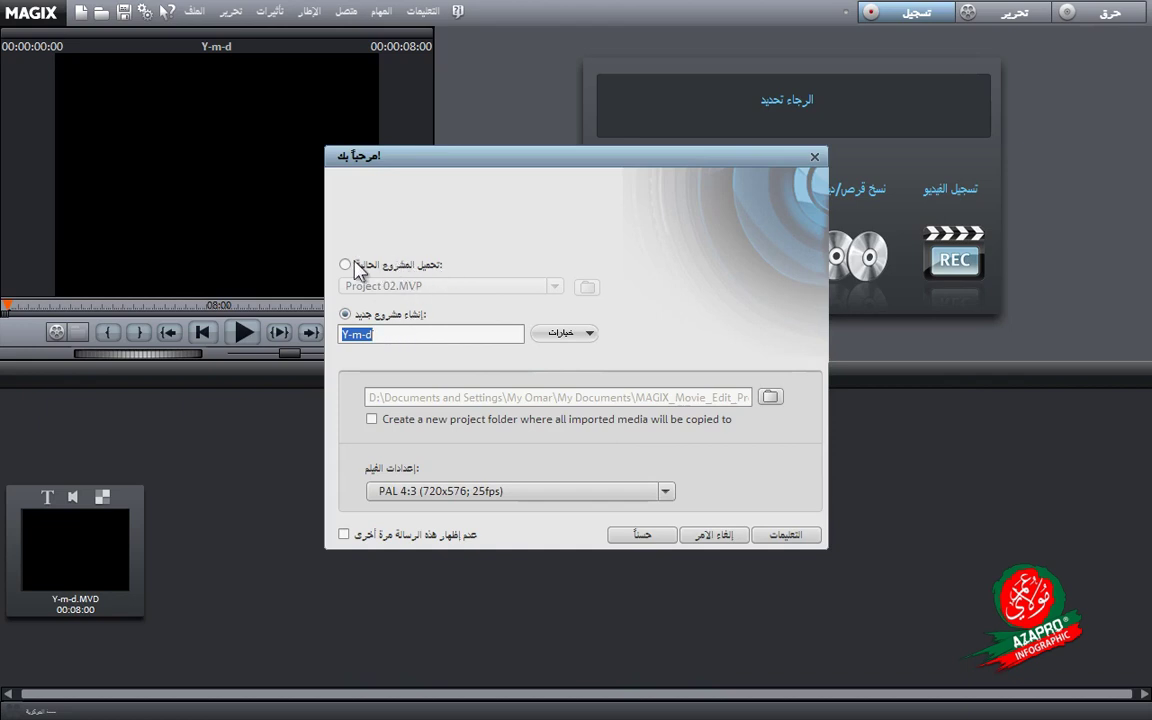
# Step: Load the existing project Project 02 from the welcome dialog
pyautogui.click(346, 266)
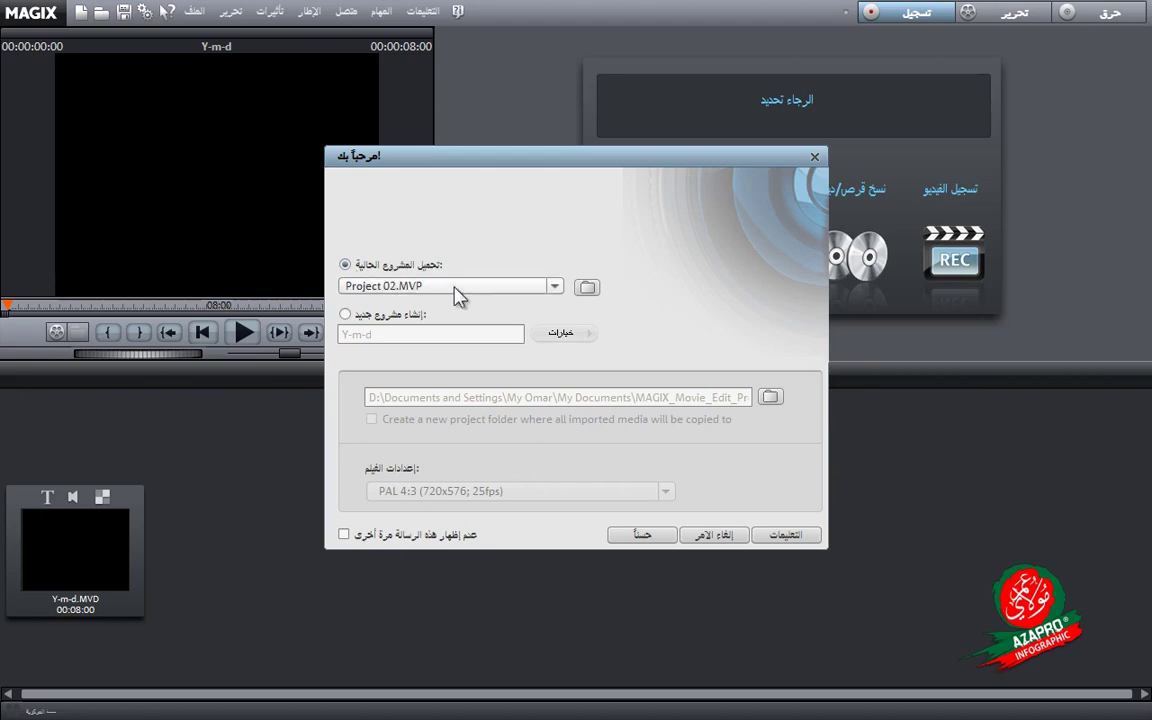
pyautogui.click(541, 288)
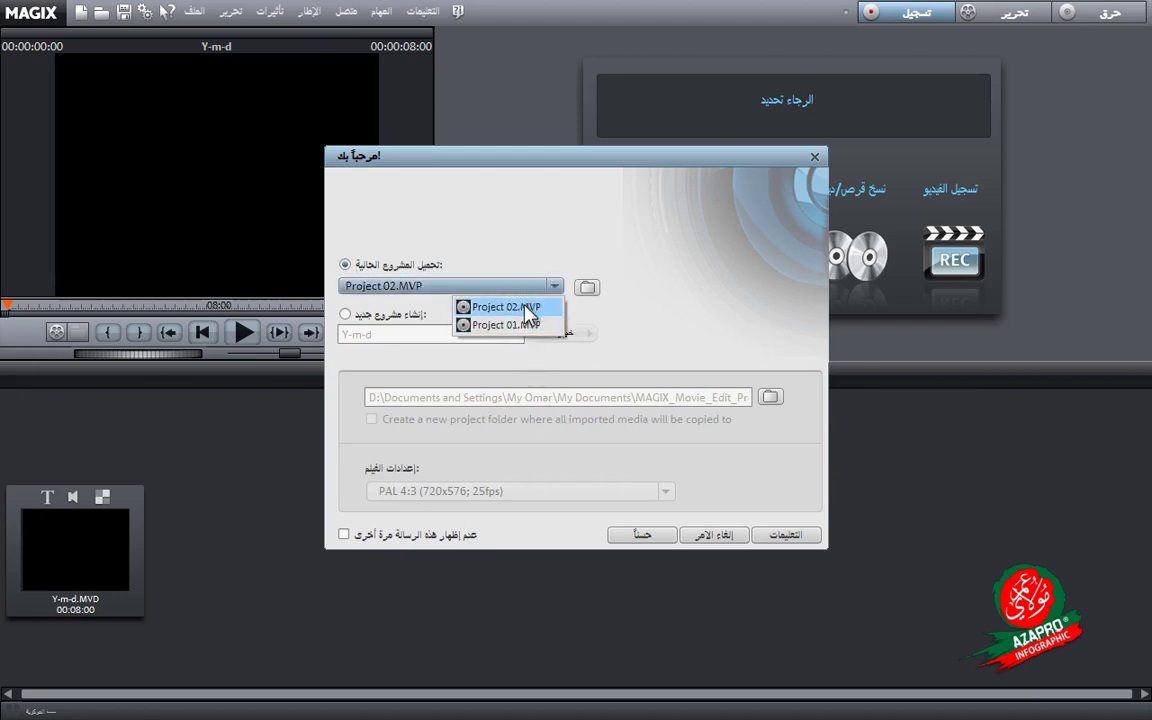
pyautogui.click(515, 308)
pyautogui.click(587, 288)
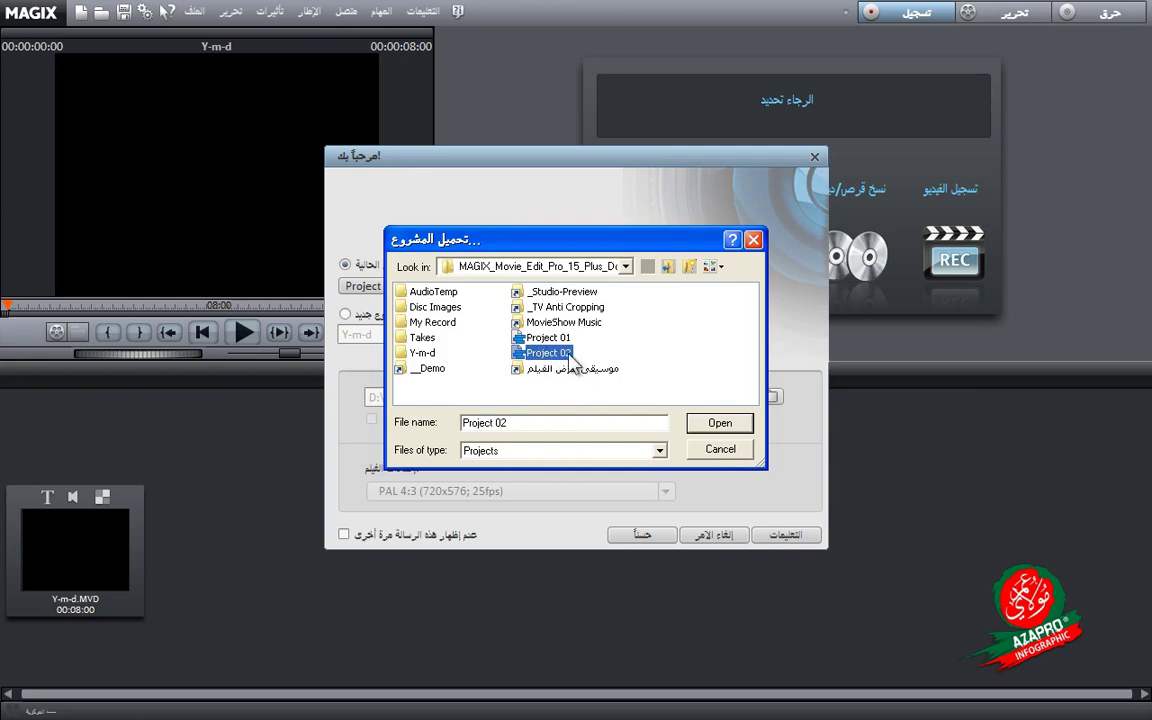
pyautogui.click(721, 423)
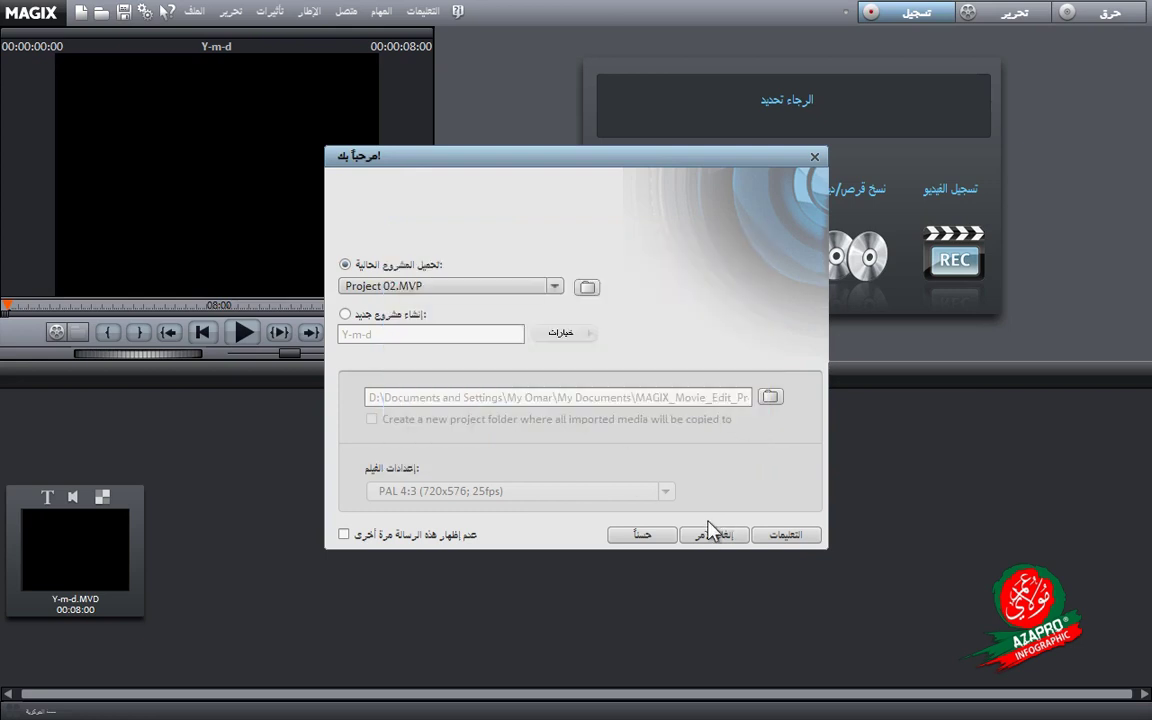
pyautogui.click(645, 536)
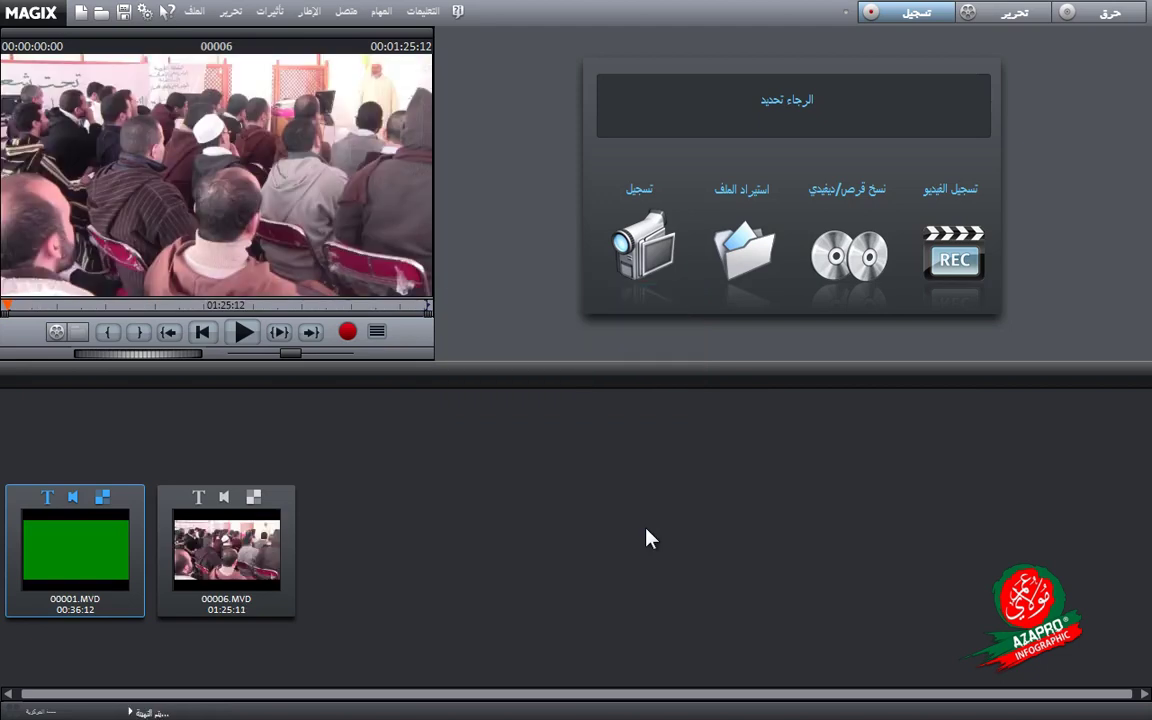
# Step: Switch back and forth between movies 00001 and 00006 to view each one in the preview monitor
pyautogui.click(73, 558)
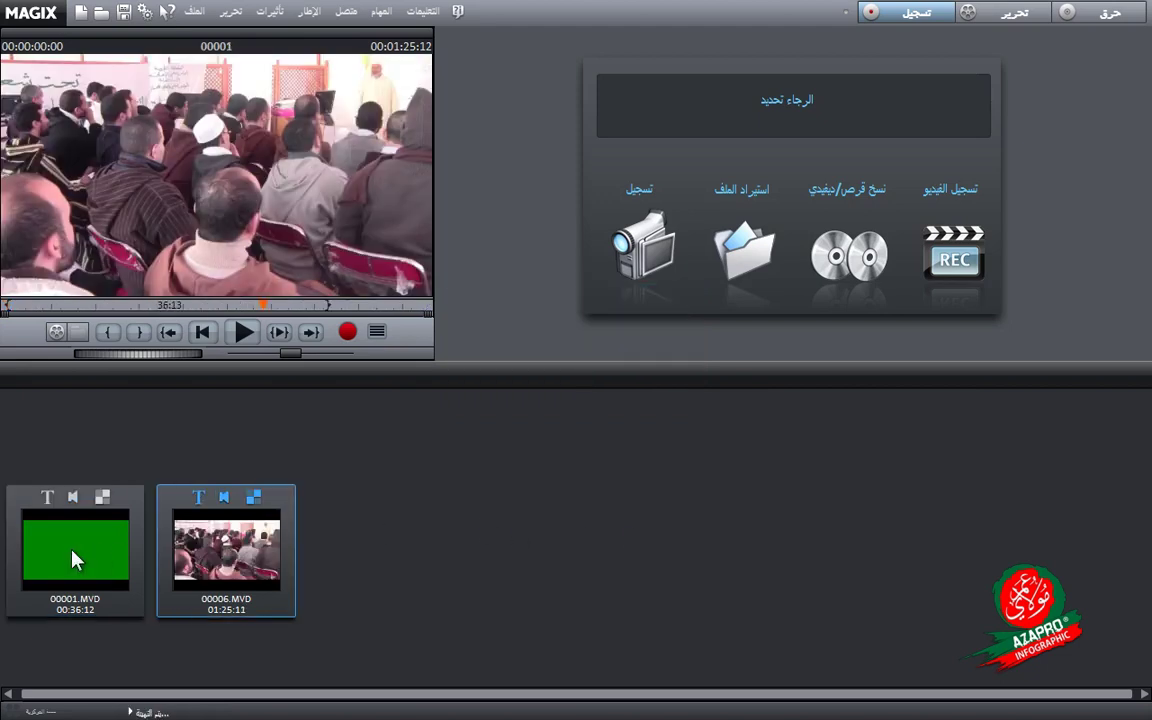
pyautogui.click(257, 563)
pyautogui.click(87, 560)
pyautogui.click(196, 520)
pyautogui.click(90, 550)
# Step: Select movie 00006, switch to editing mode and browse the user's home folder in the media pool
pyautogui.click(228, 560)
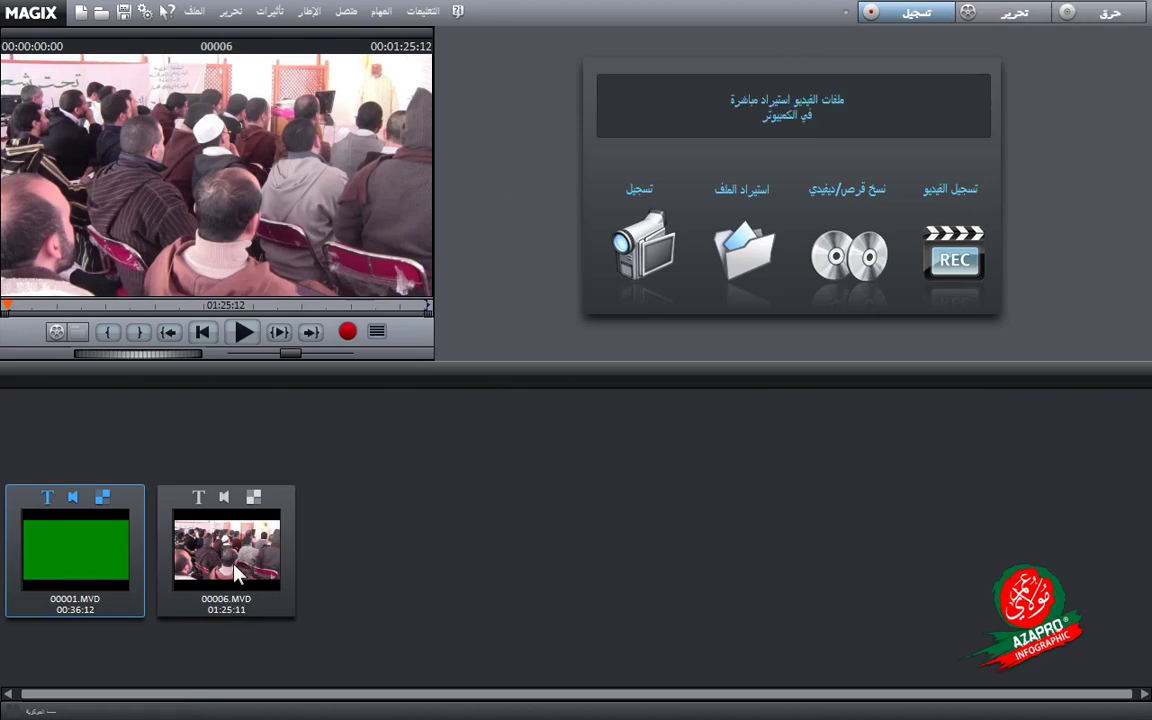
pyautogui.click(1015, 15)
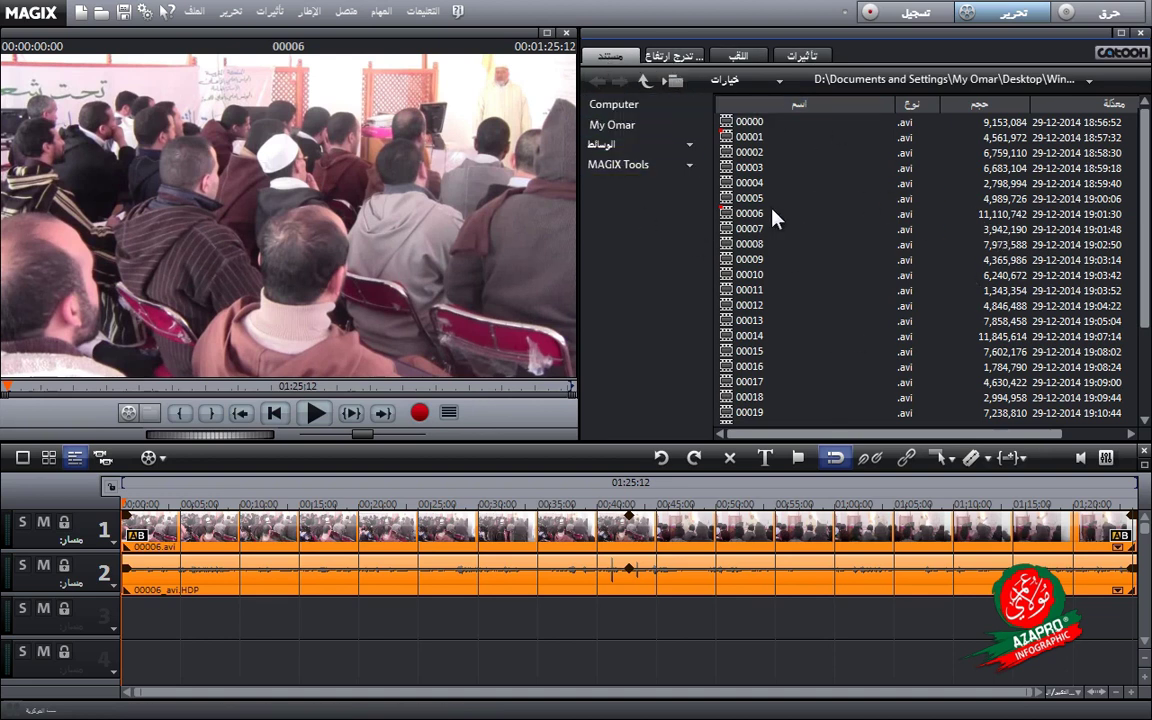
pyautogui.click(632, 128)
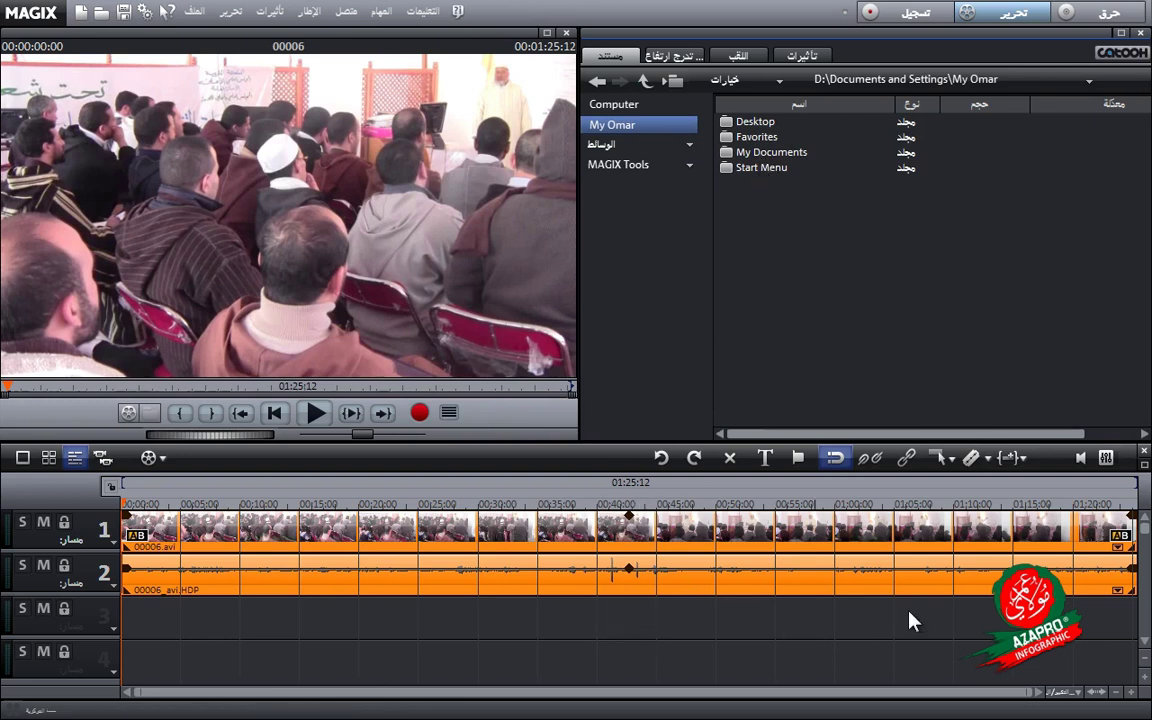
# Step: Browse the standard and 3D standard transition categories, and preview the Color fade and Door transitions
pyautogui.click(670, 56)
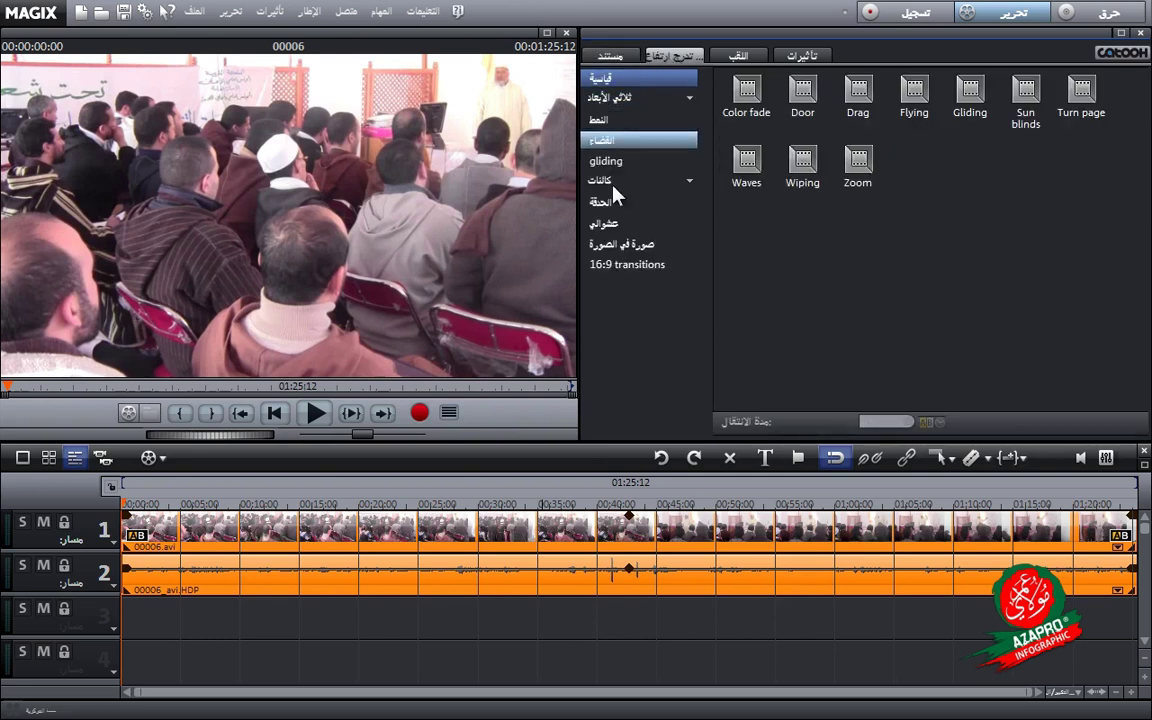
pyautogui.click(617, 100)
pyautogui.click(613, 118)
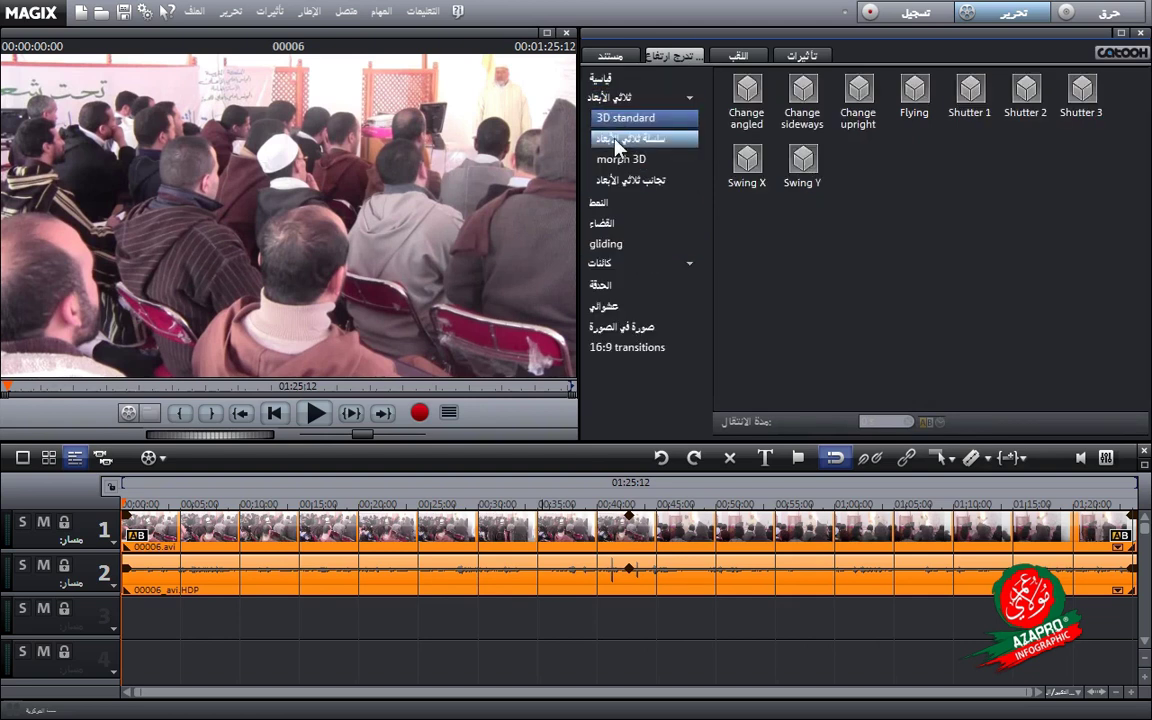
pyautogui.click(613, 138)
pyautogui.click(617, 147)
pyautogui.click(613, 115)
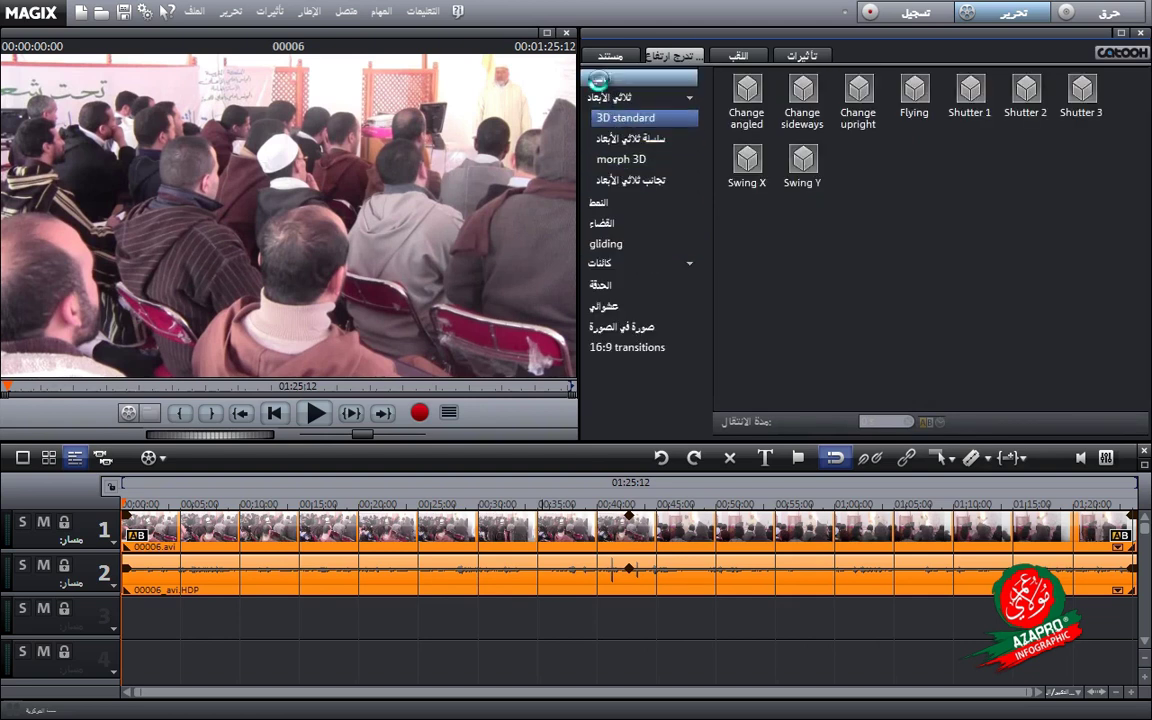
pyautogui.click(600, 80)
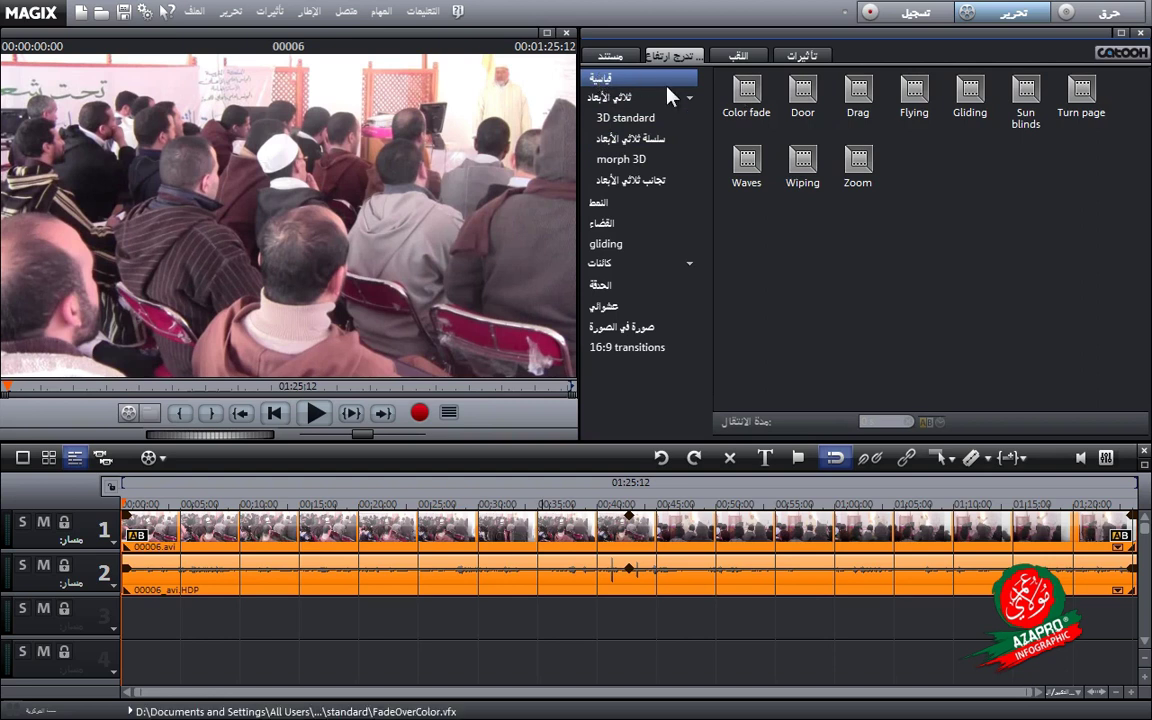
pyautogui.click(748, 95)
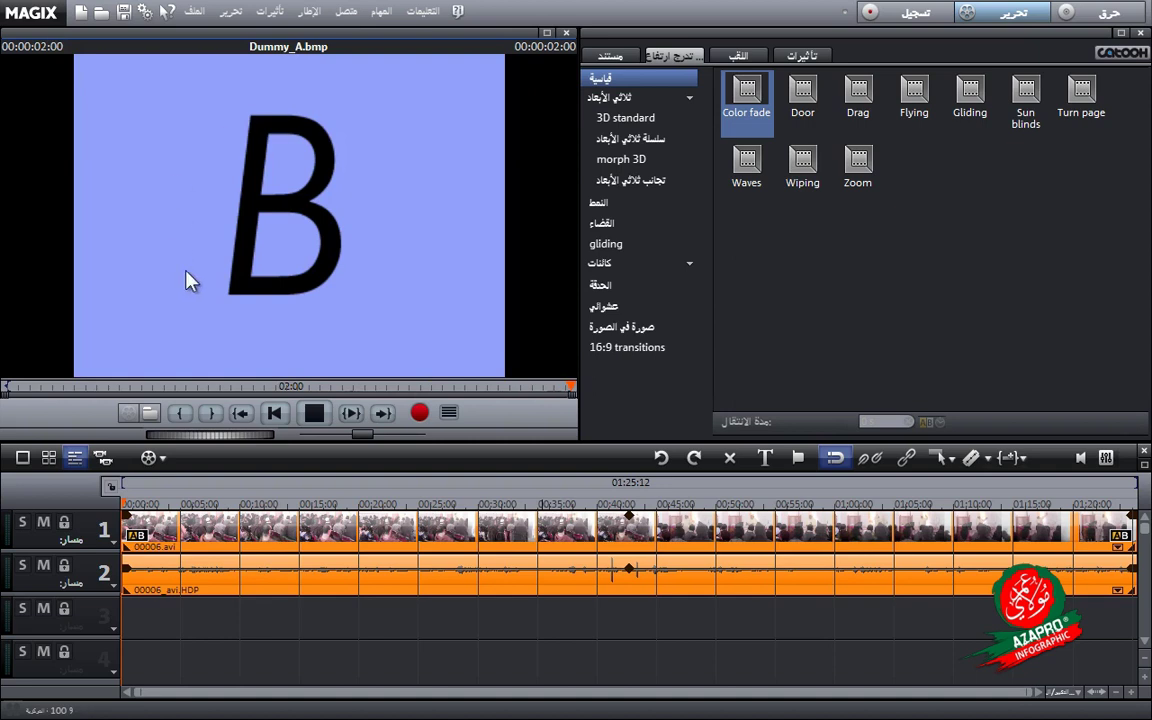
pyautogui.click(806, 98)
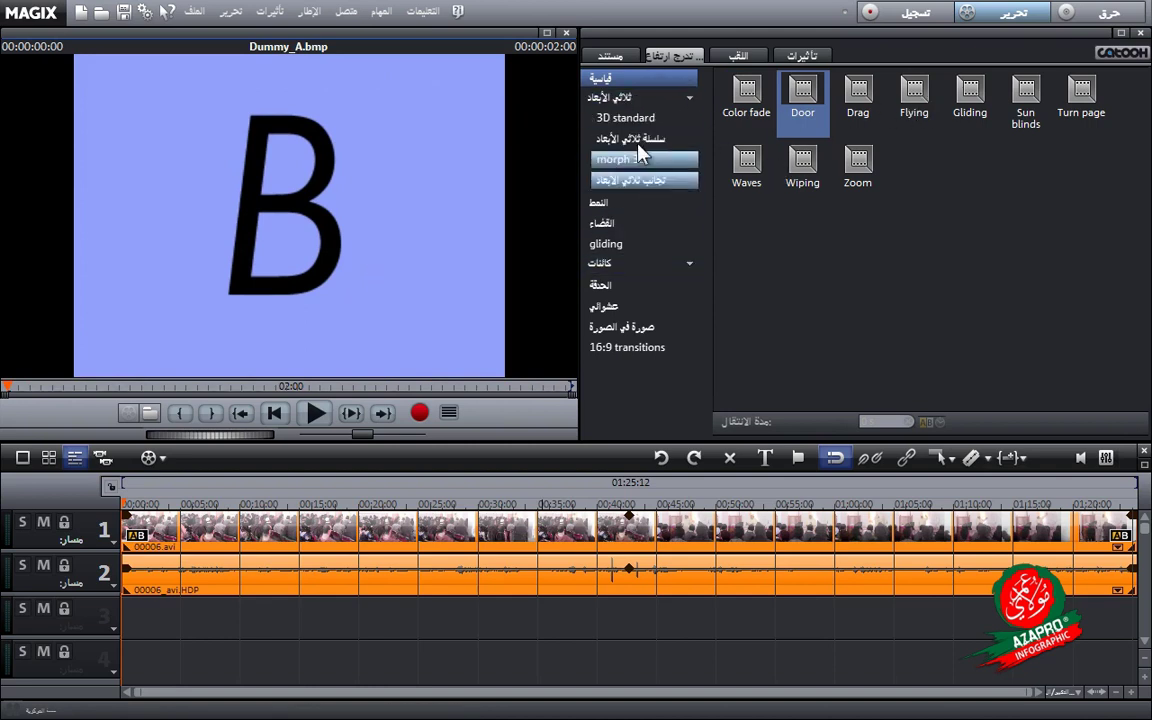
# Step: Preview the general title templates End credits, Scrolling text on left, Small subtitles, HG moving text and Ticker 1
pyautogui.click(739, 58)
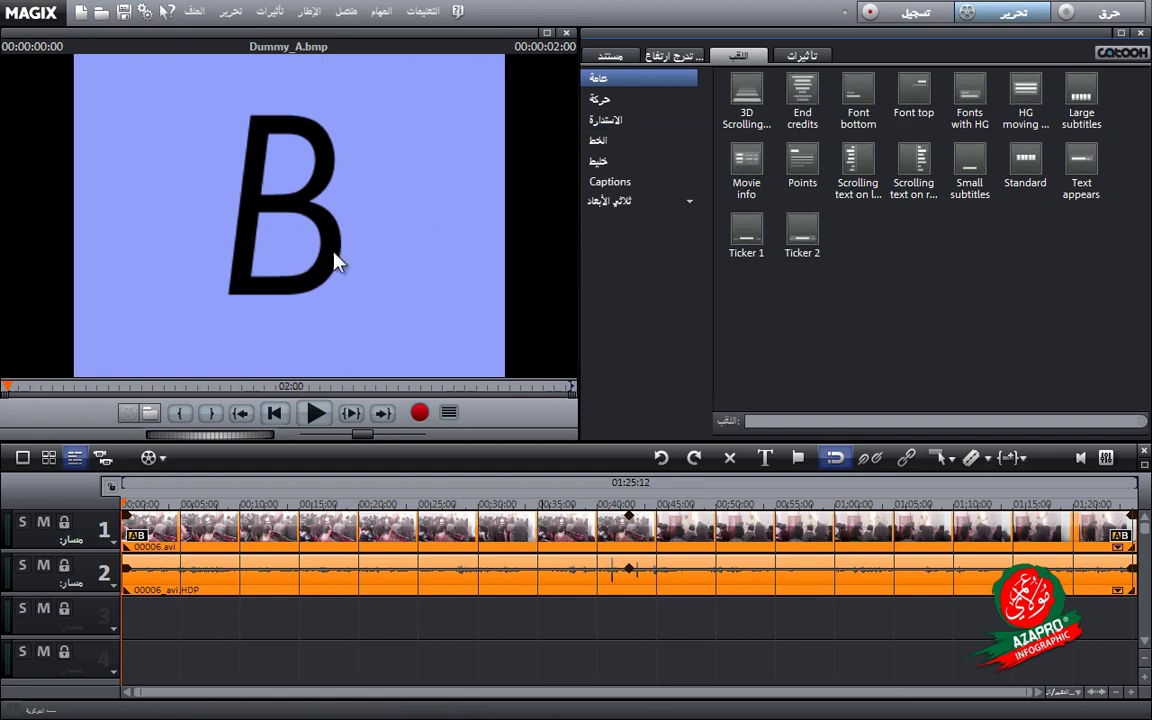
pyautogui.click(800, 89)
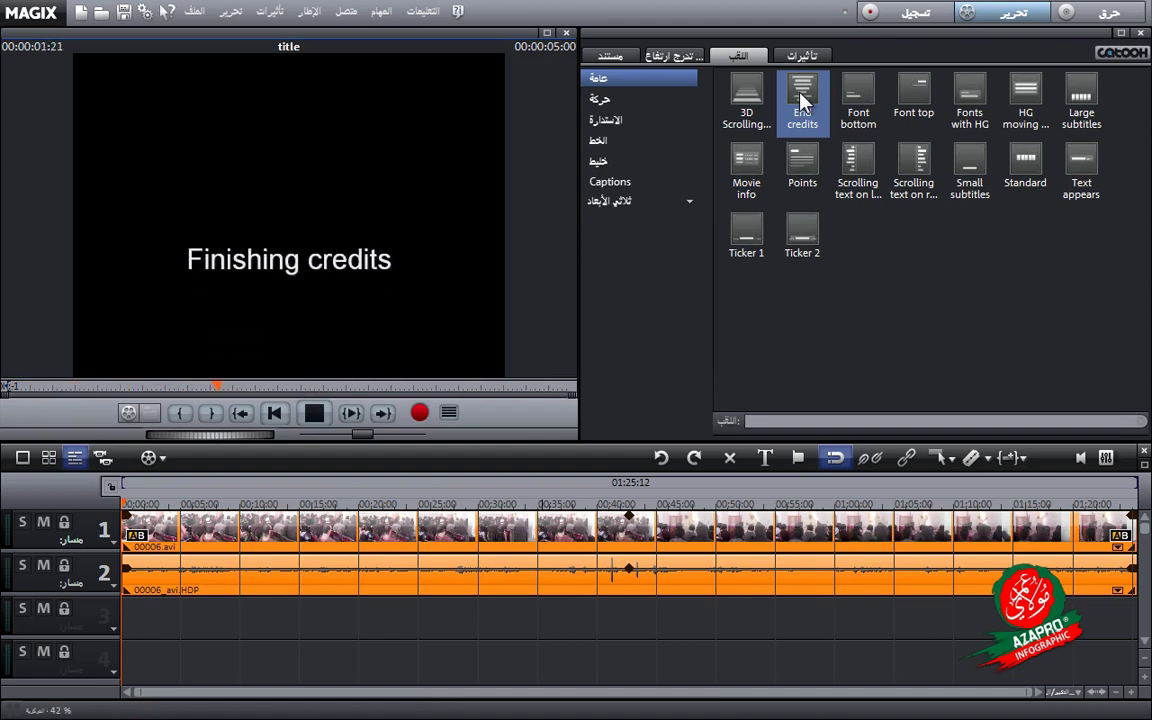
pyautogui.click(864, 175)
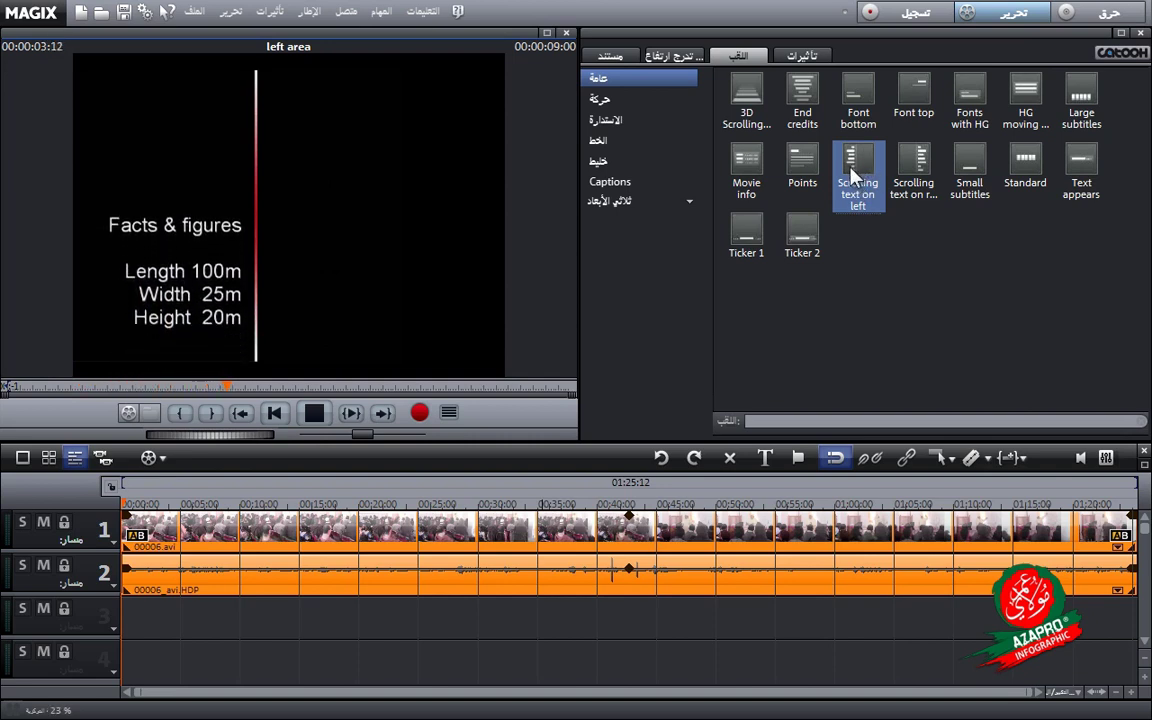
pyautogui.click(972, 170)
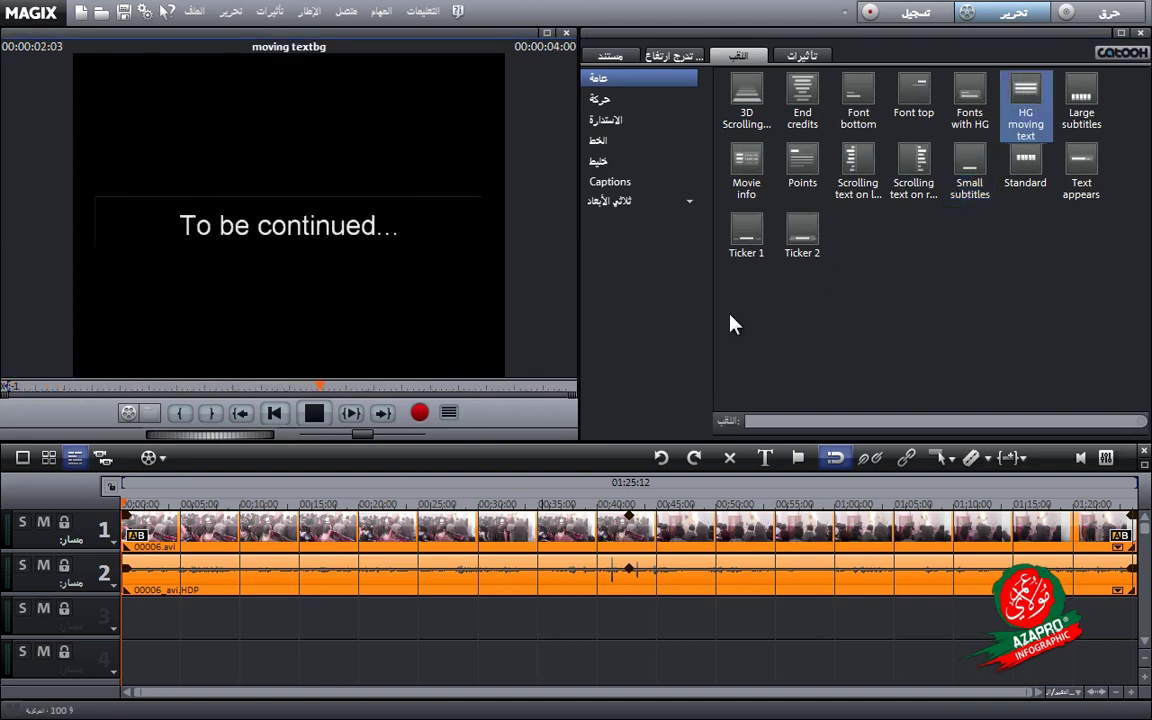
pyautogui.click(744, 236)
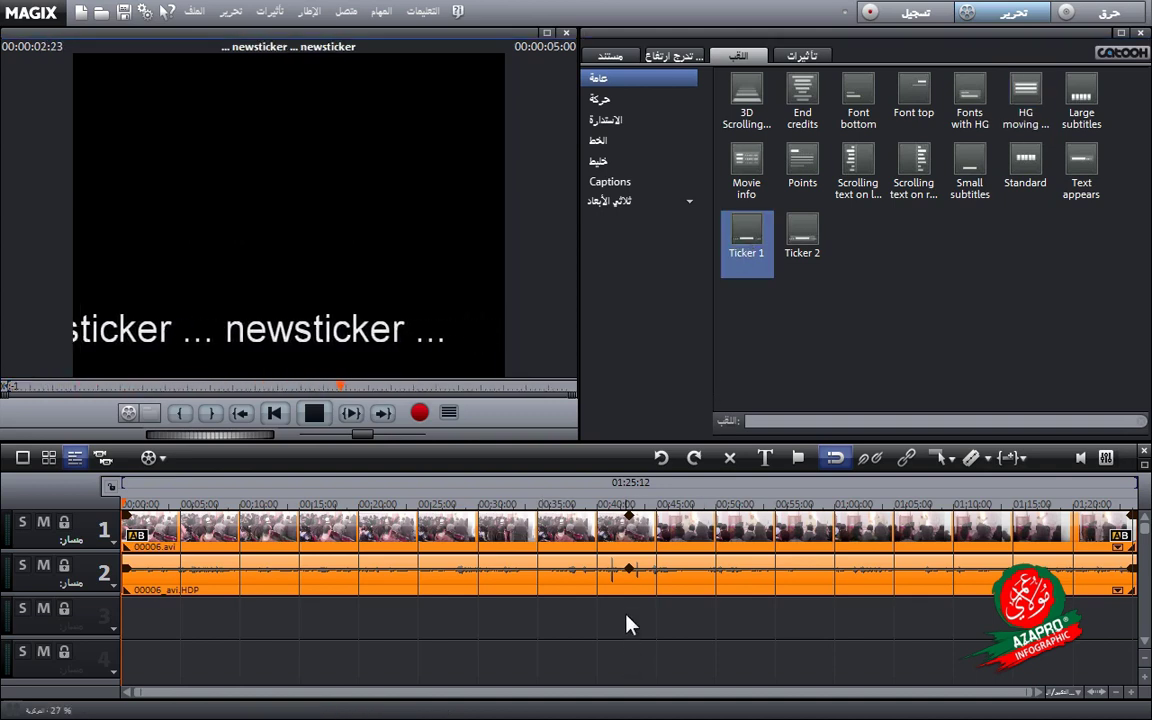
# Step: Browse the general effect presets and preview 2 color change, Lens and Lens mirror
pyautogui.click(803, 55)
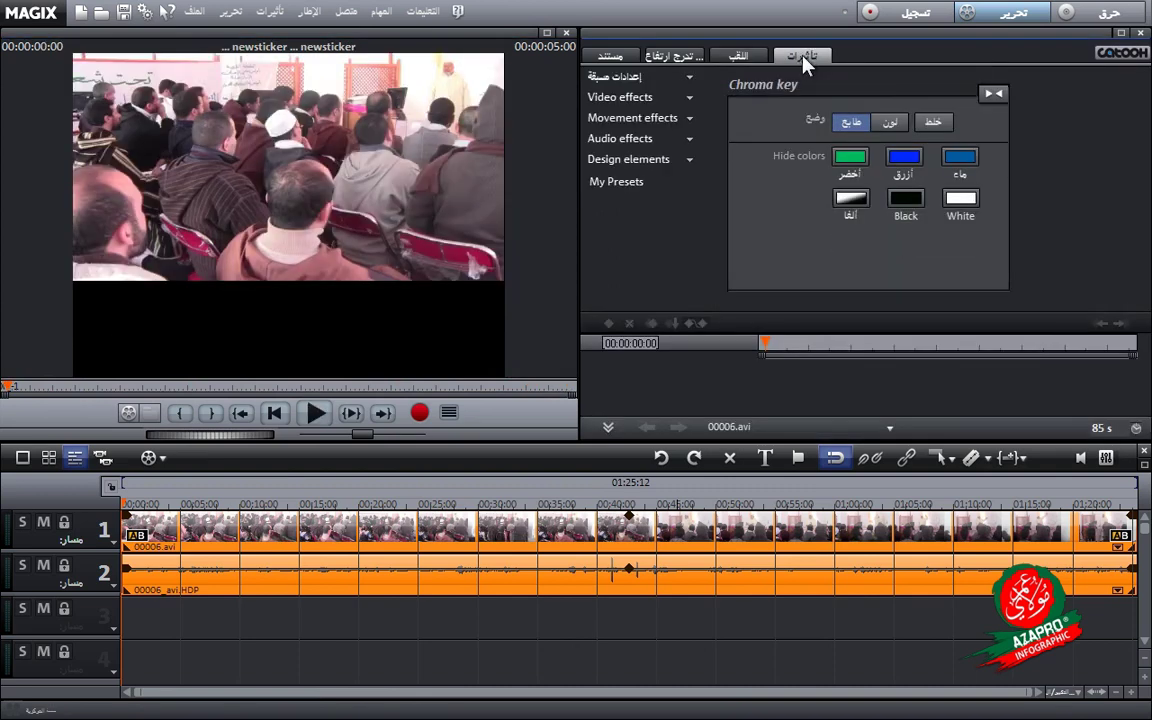
pyautogui.click(641, 78)
pyautogui.click(625, 98)
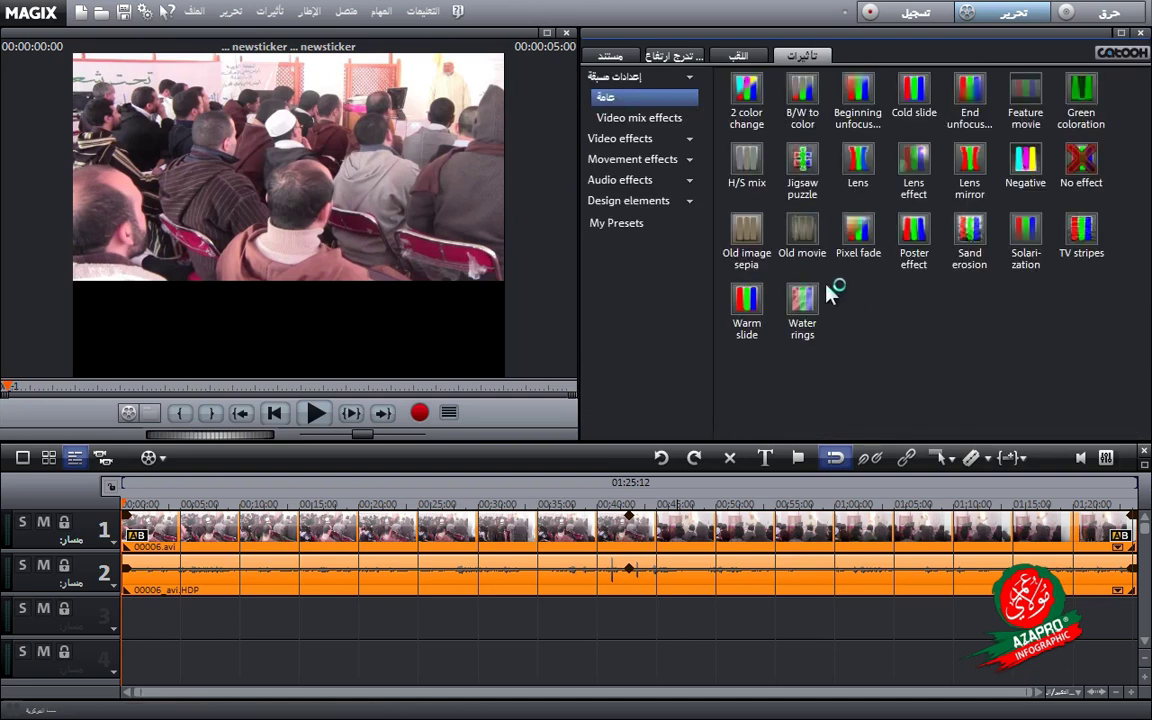
pyautogui.click(746, 90)
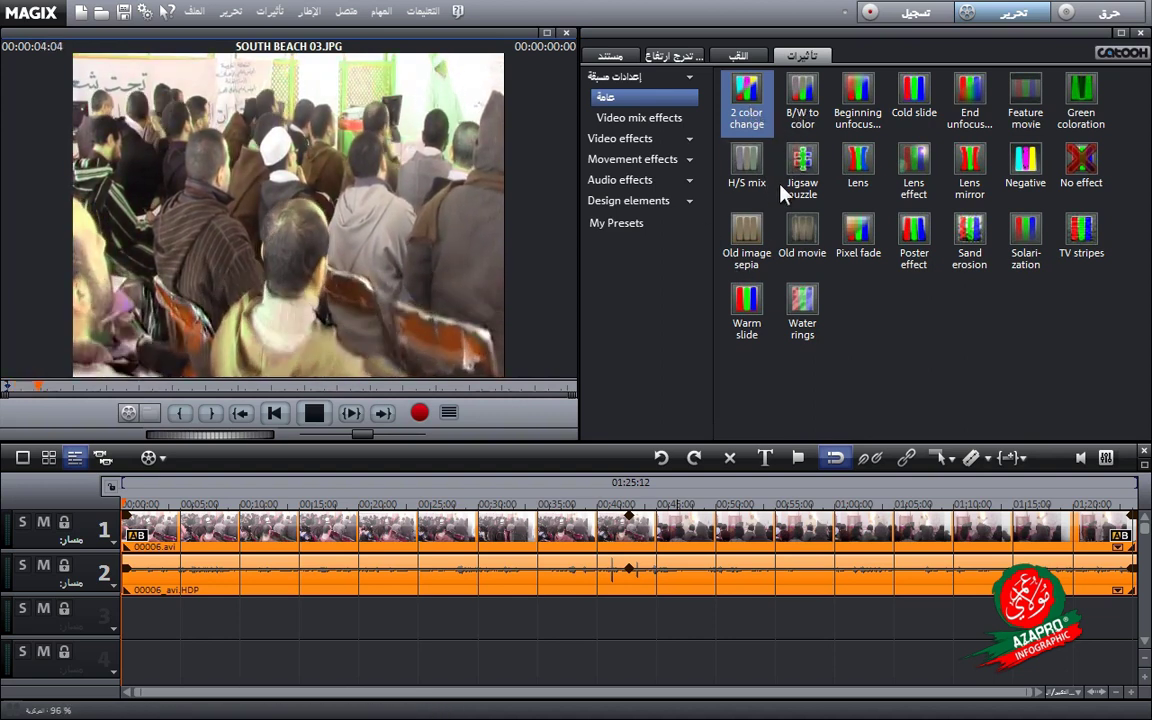
pyautogui.click(858, 165)
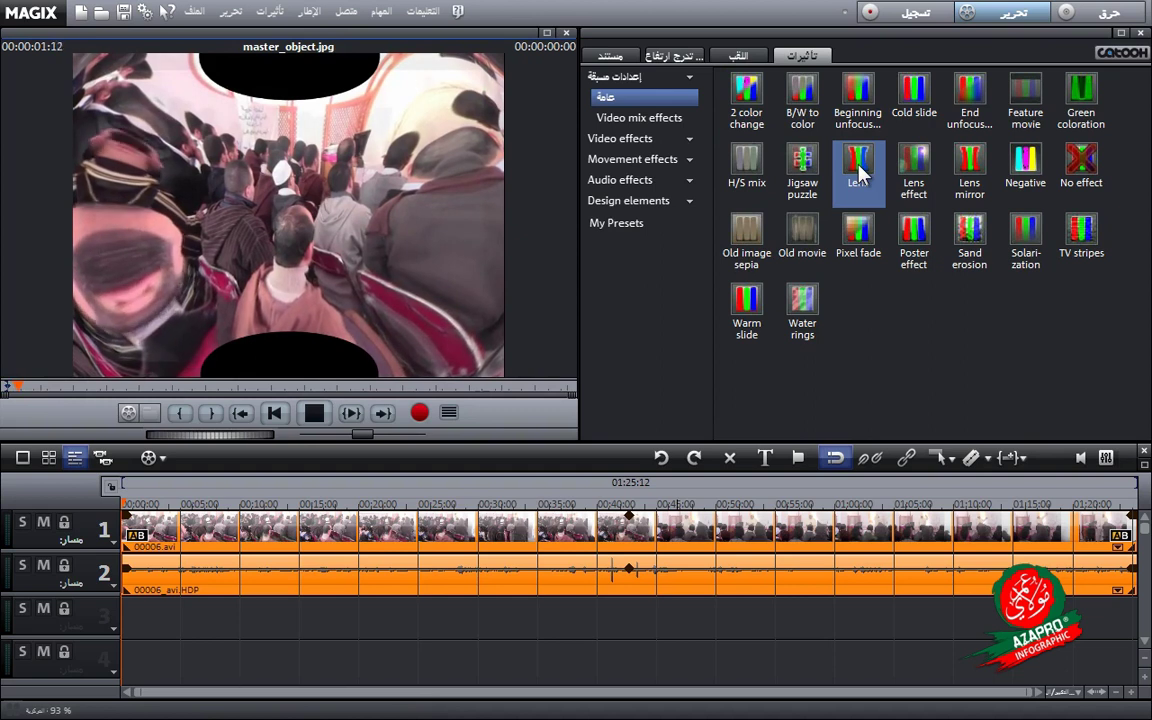
pyautogui.click(968, 183)
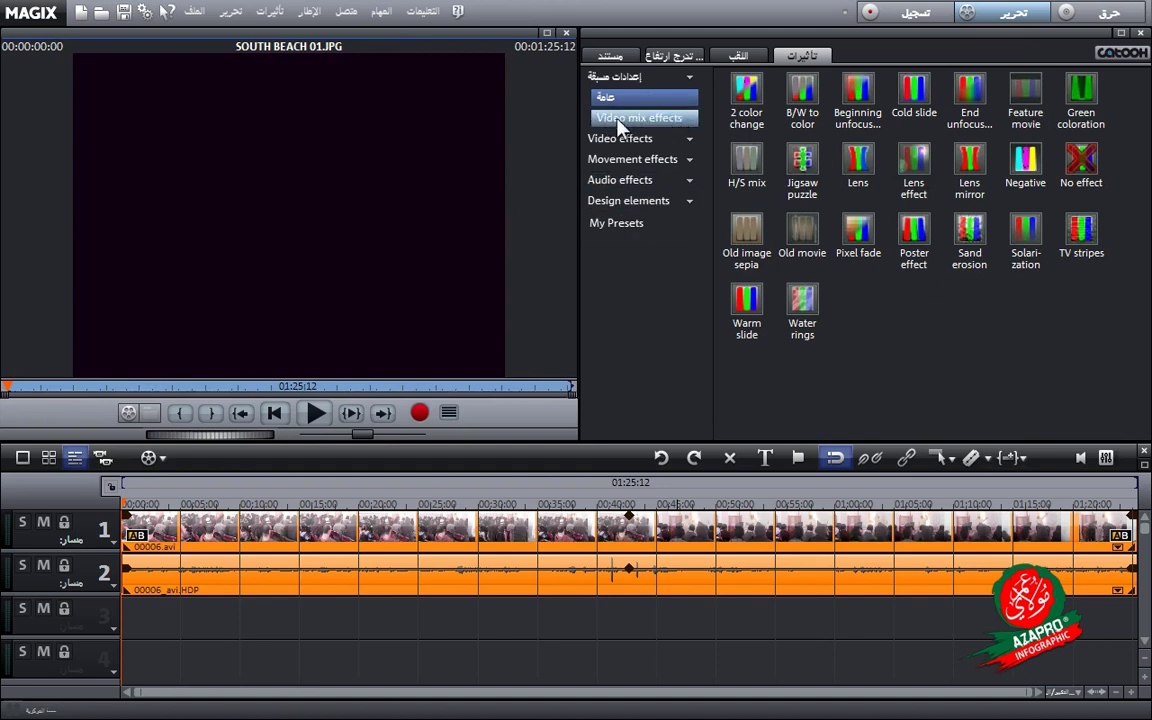
# Step: View the Video mix effects presets and open the brightness/contrast settings of the video effects
pyautogui.click(621, 124)
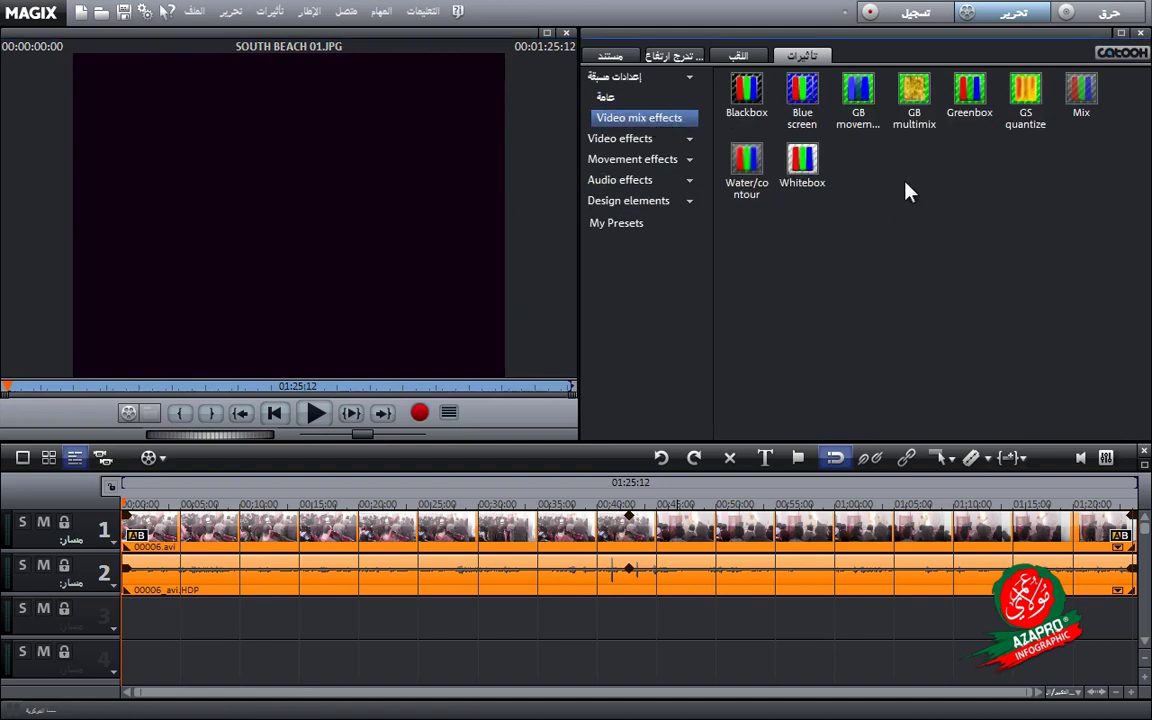
pyautogui.click(625, 140)
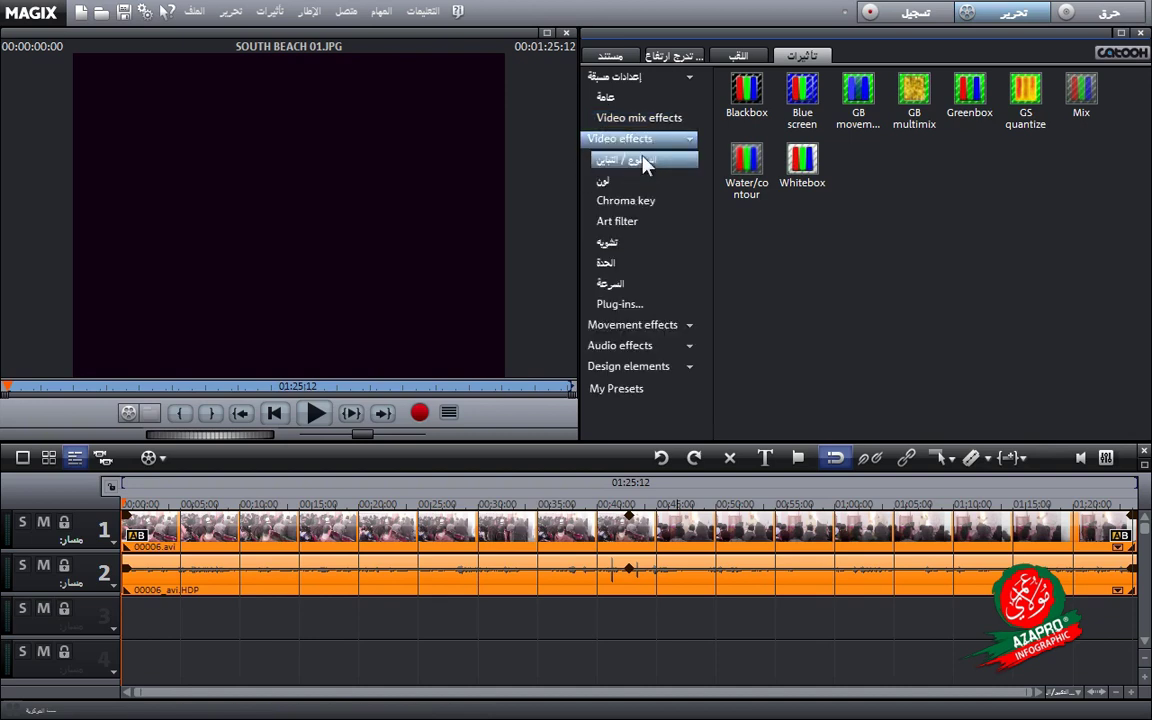
pyautogui.click(645, 165)
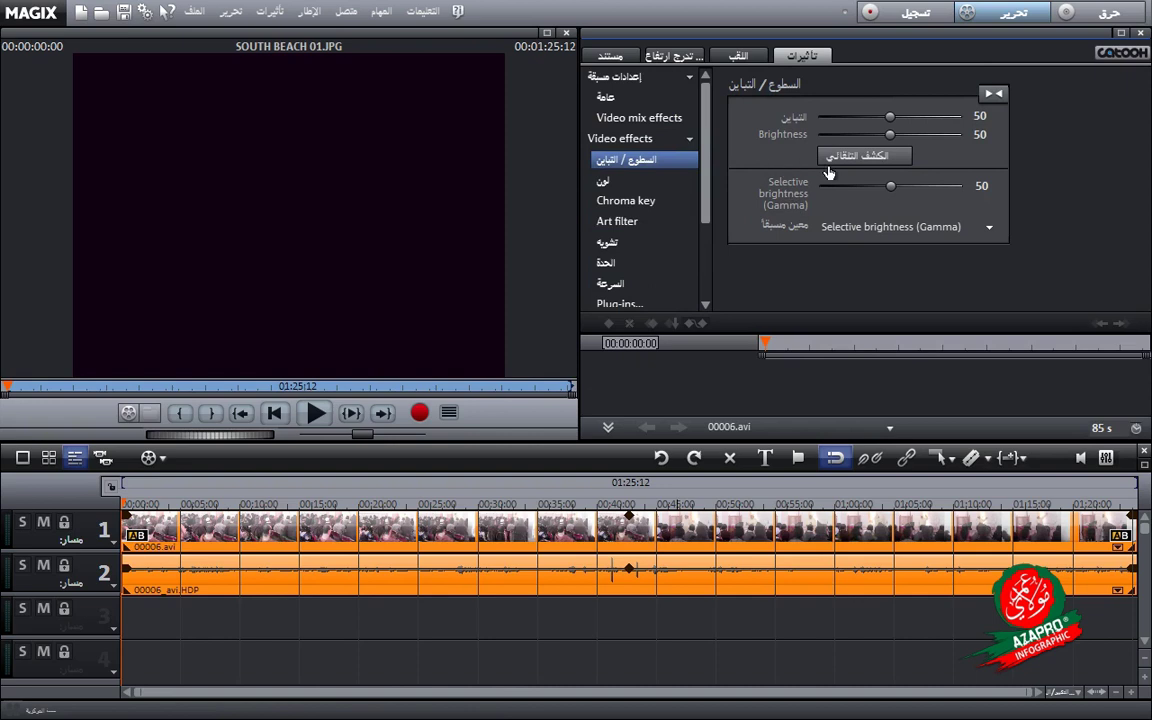
# Step: Apply automatic exposure to the 00006.avi clip, and look through the color effect settings
pyautogui.click(826, 160)
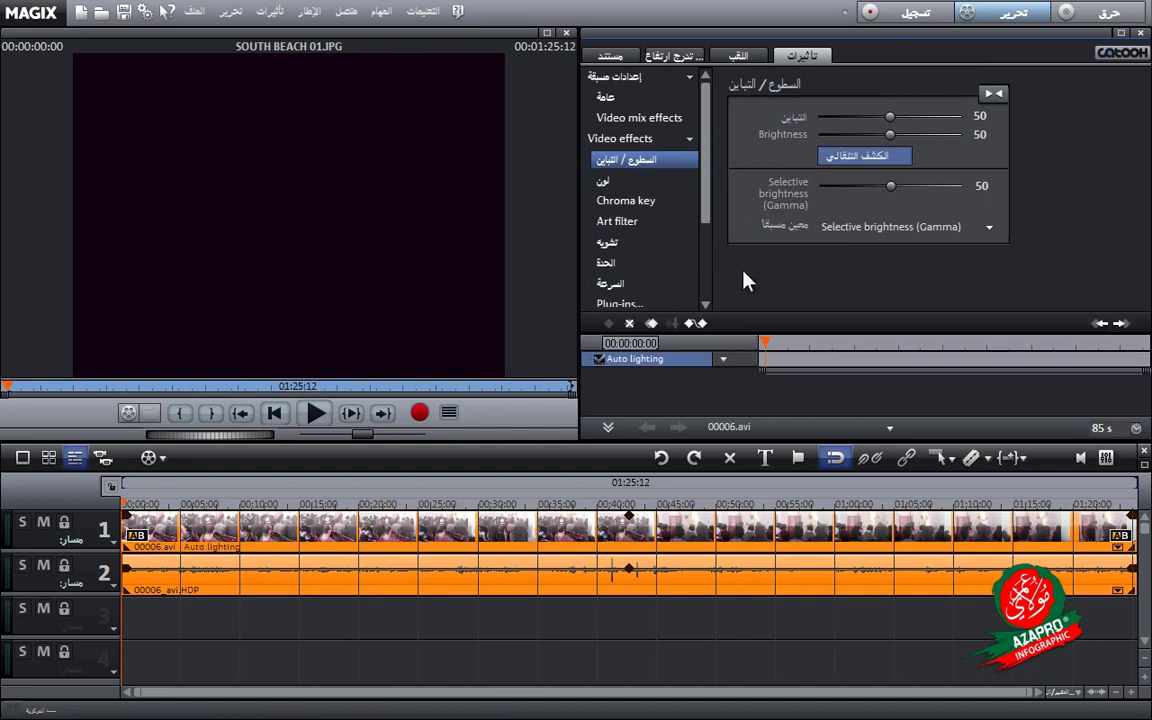
pyautogui.click(652, 183)
pyautogui.moveTo(1145, 133); pyautogui.dragTo(1145, 226)
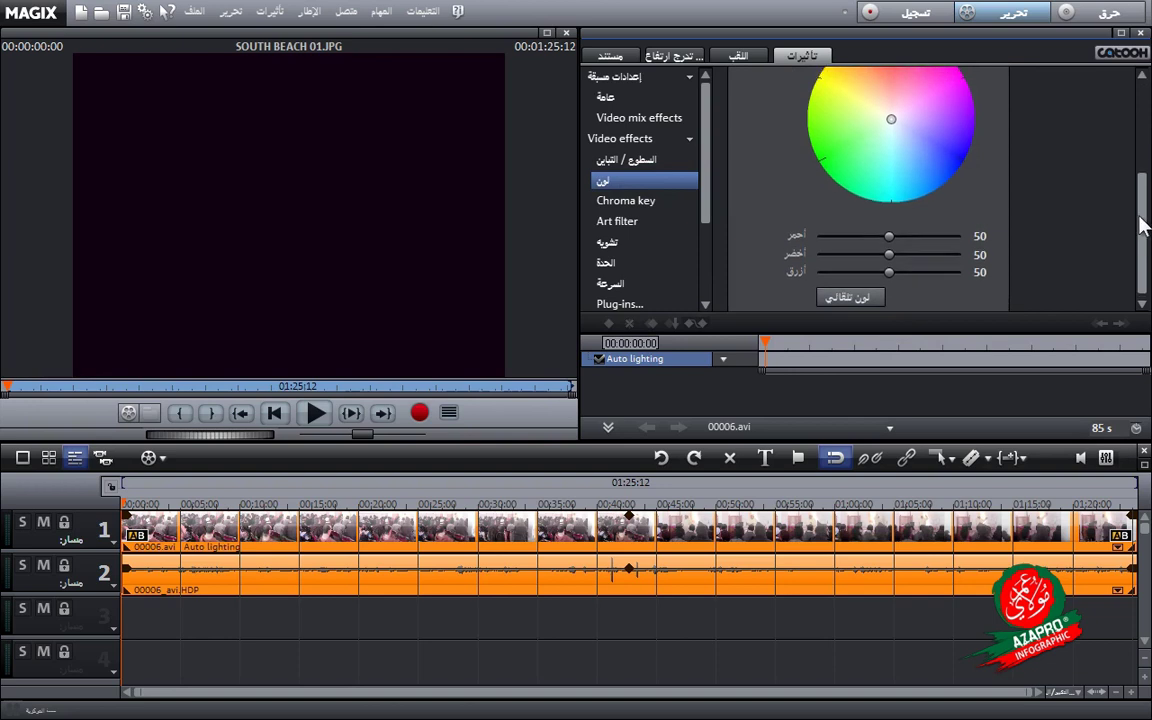
# Step: Look through the Chroma key, distortion, sharpness and speed video effect settings, and clear the clip selection
pyautogui.click(672, 210)
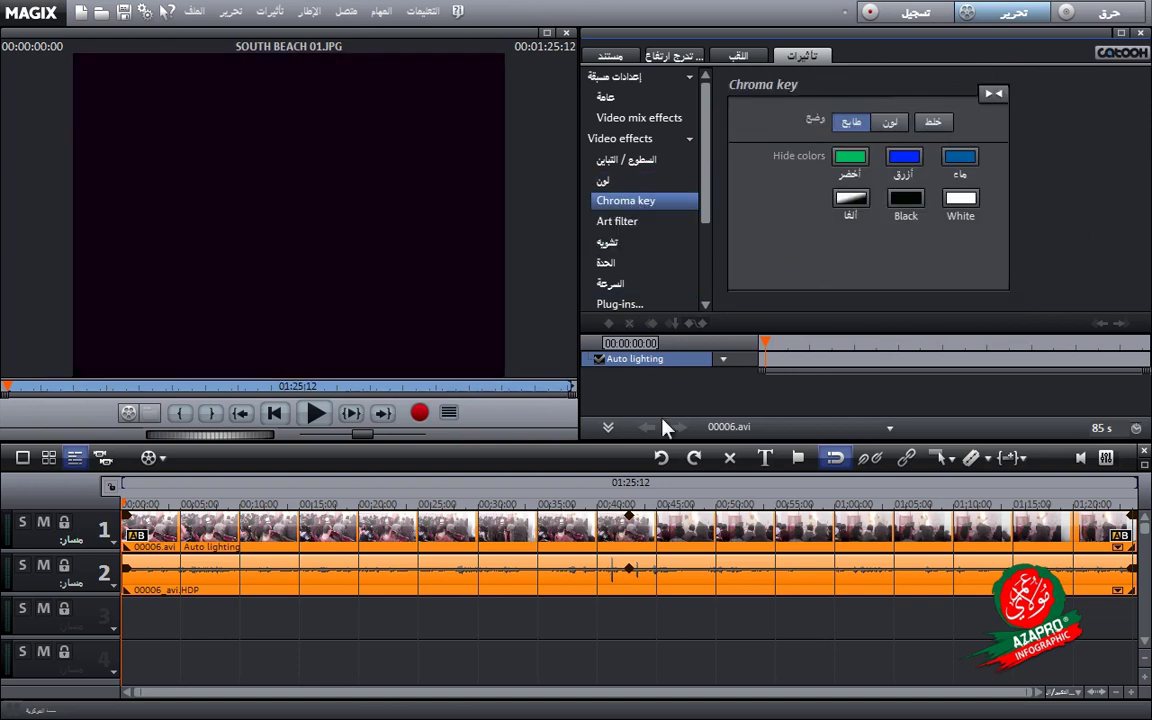
pyautogui.click(633, 633)
pyautogui.click(633, 242)
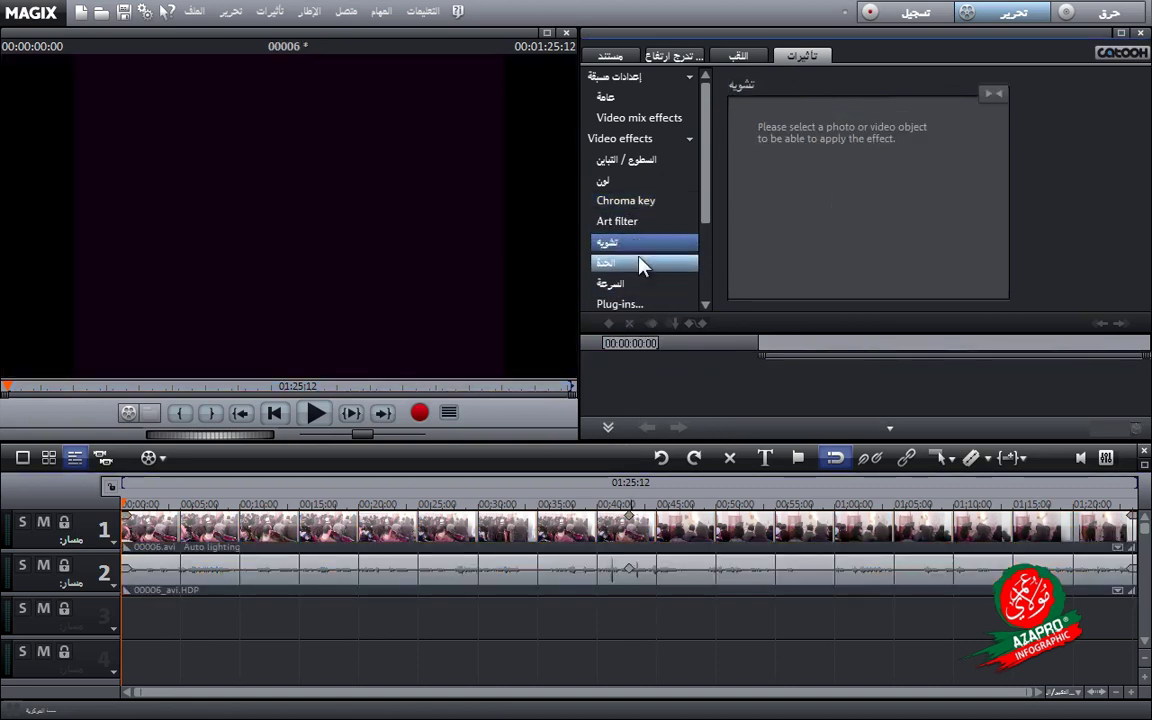
pyautogui.click(638, 263)
pyautogui.click(632, 285)
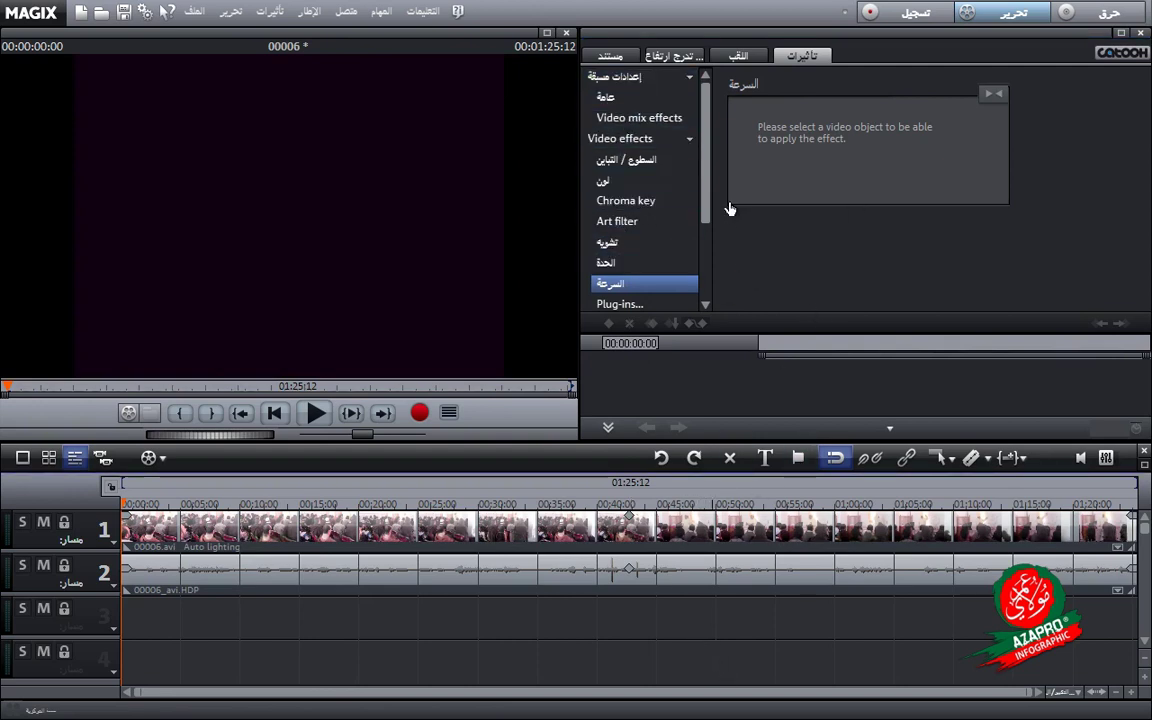
pyautogui.moveTo(707, 206); pyautogui.dragTo(698, 137)
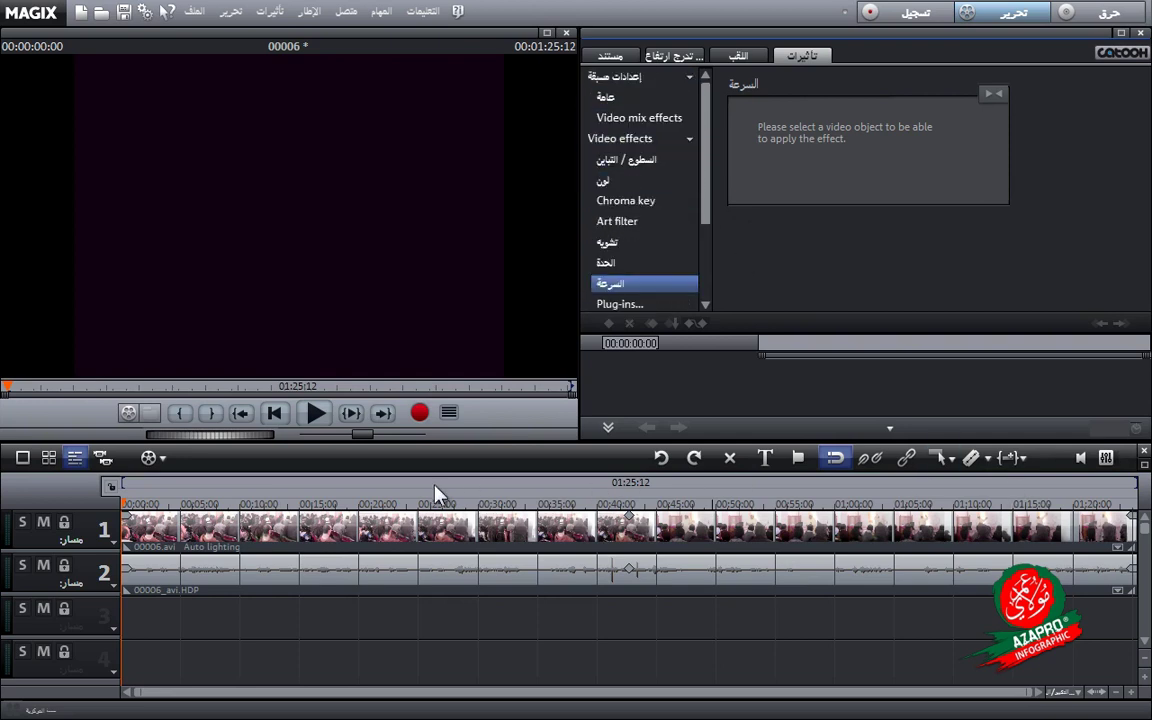
# Step: Show the project in storyboard view and in scene overview, and return to timeline view
pyautogui.click(23, 458)
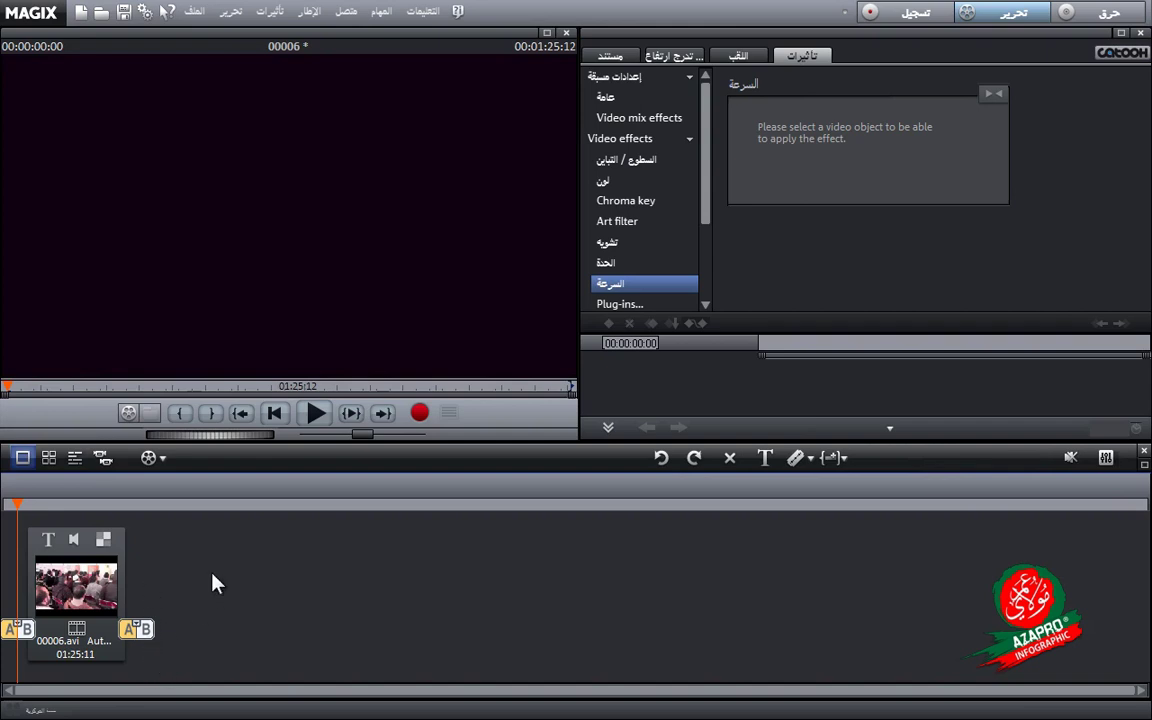
pyautogui.click(52, 462)
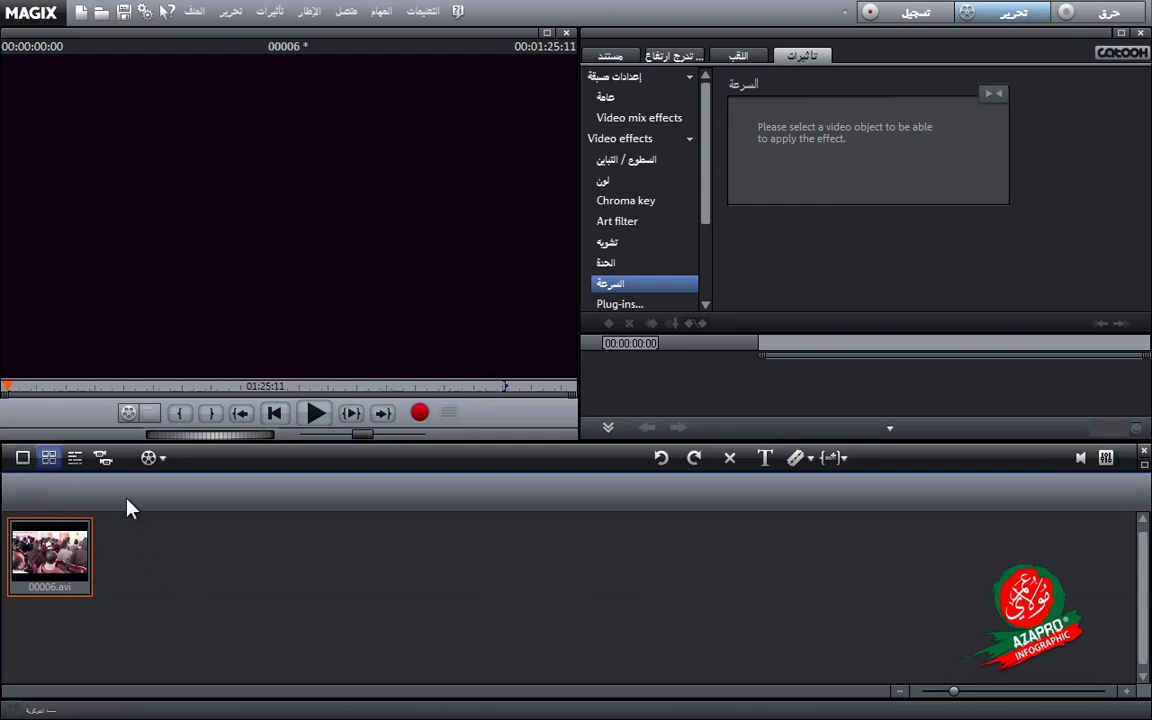
pyautogui.click(78, 458)
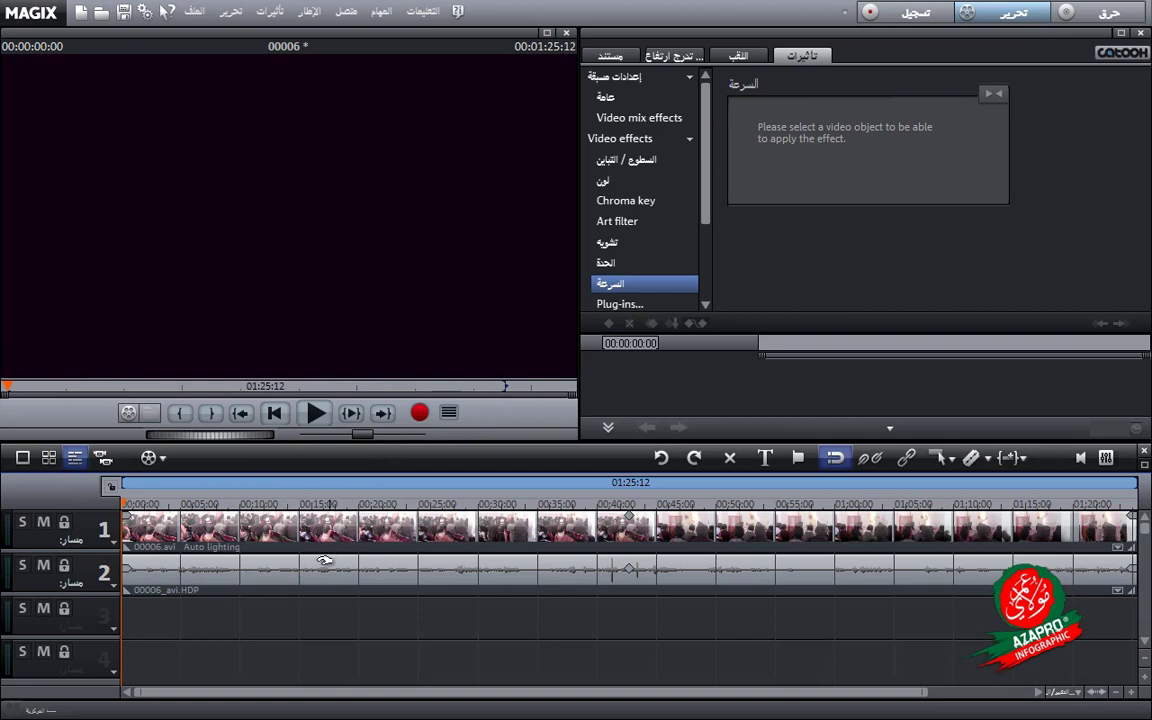
# Step: Place the playback marker at 00:00:31:23 with the clip selected, and undo, redo and again undo the Auto lighting effect
pyautogui.click(390, 570)
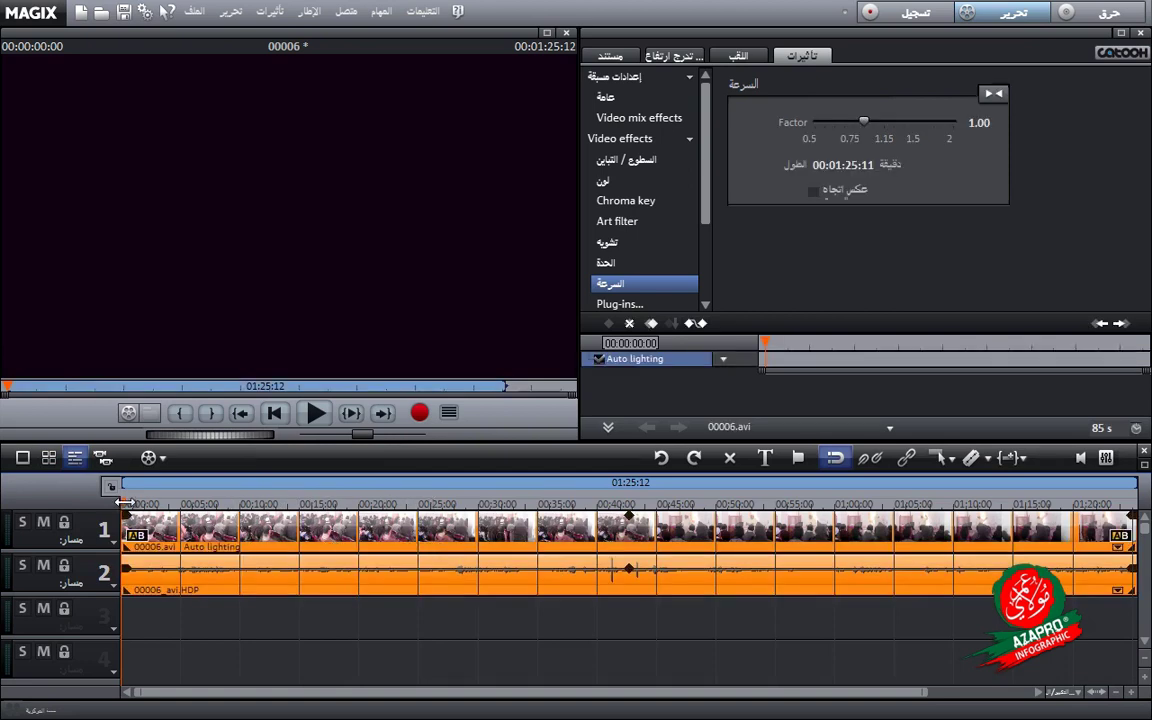
pyautogui.moveTo(125, 502); pyautogui.dragTo(501, 503)
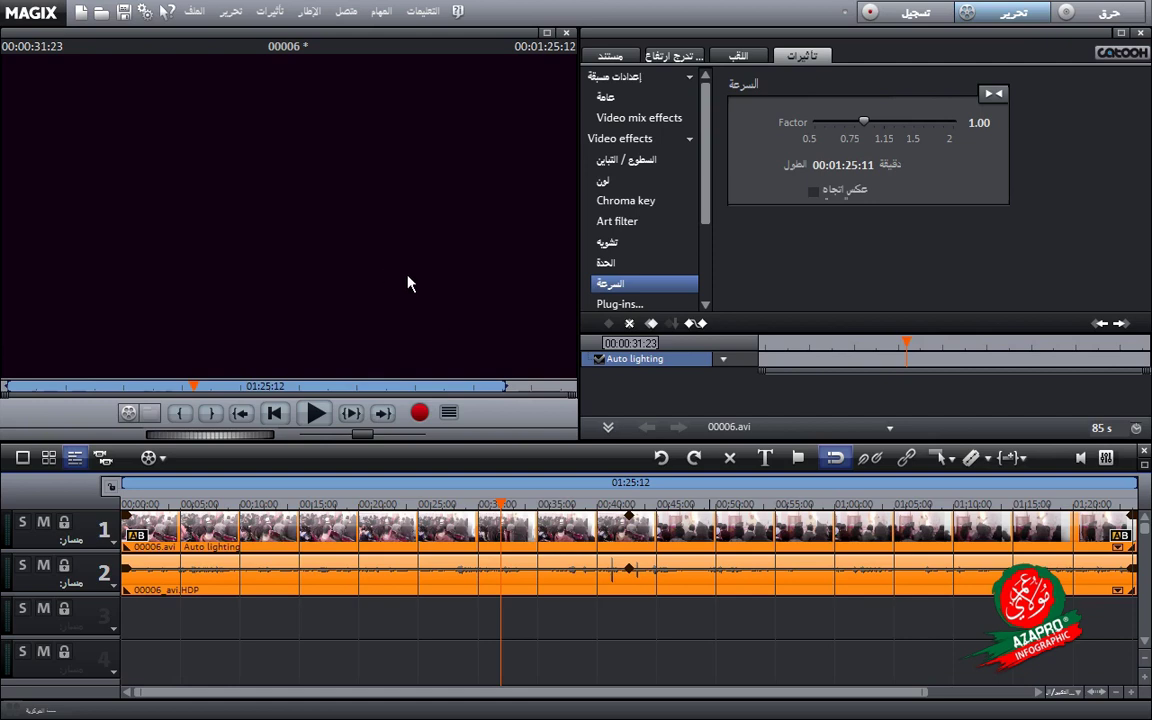
pyautogui.click(661, 458)
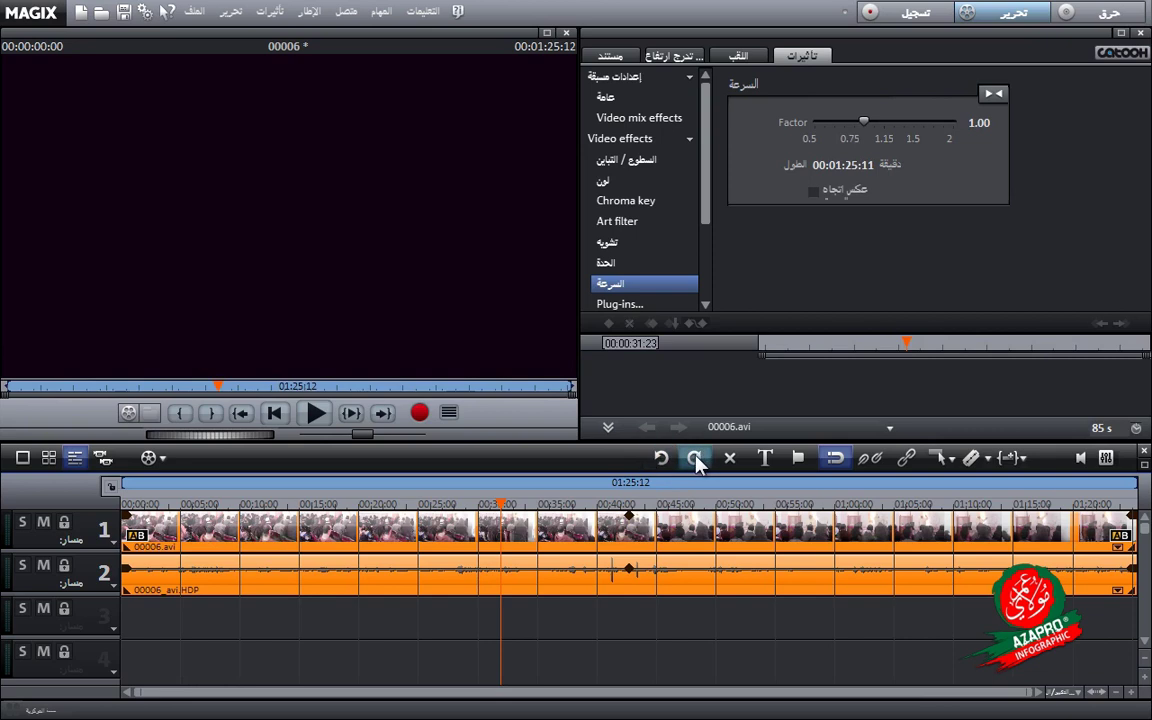
pyautogui.click(695, 460)
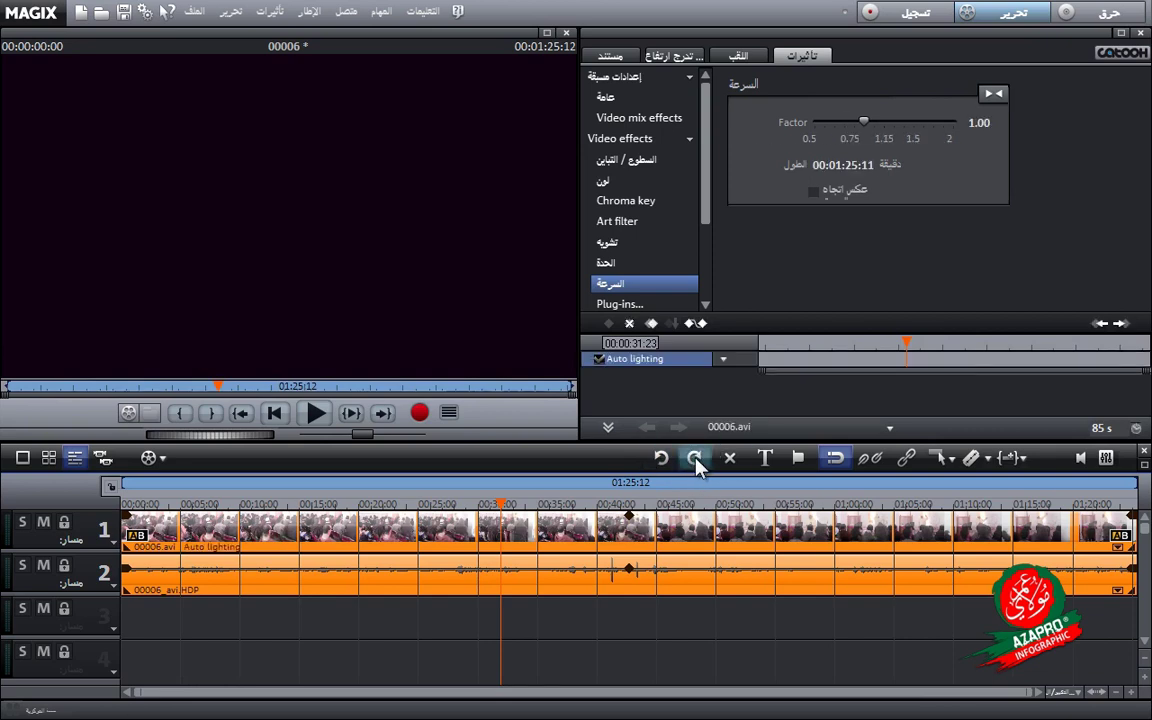
pyautogui.click(662, 460)
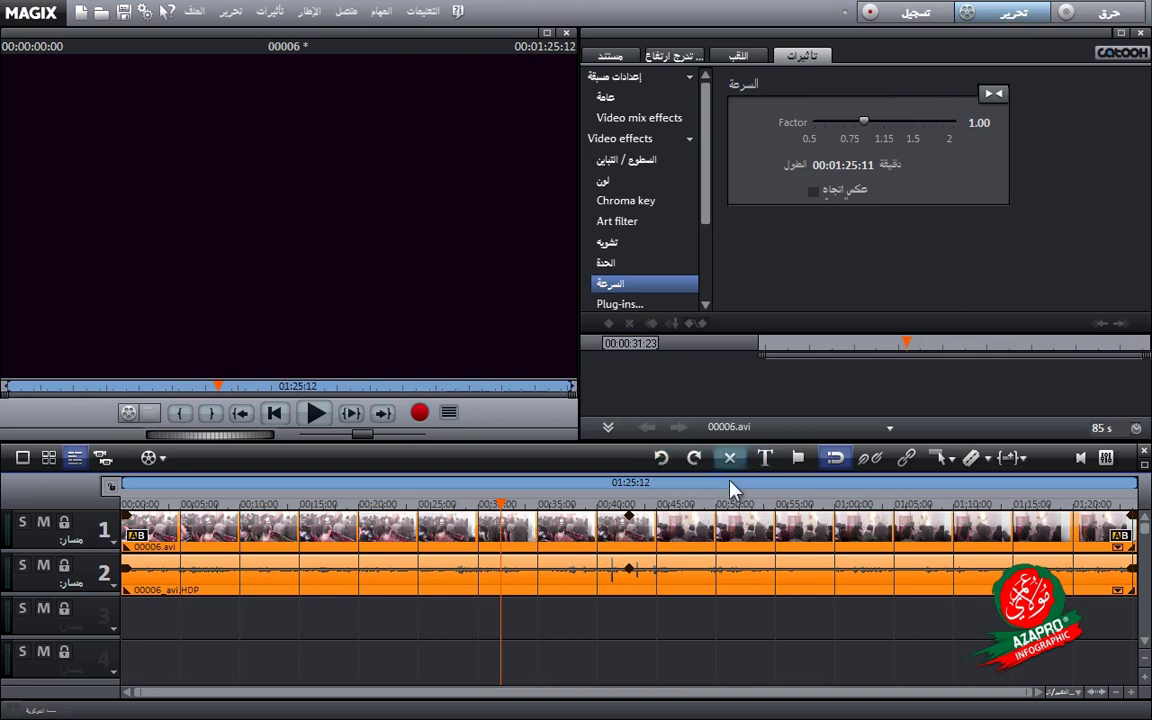
# Step: Delete the 00006.avi clip with its audio from the timeline, and undo the deletion
pyautogui.click(726, 589)
pyautogui.click(728, 545)
pyautogui.click(729, 462)
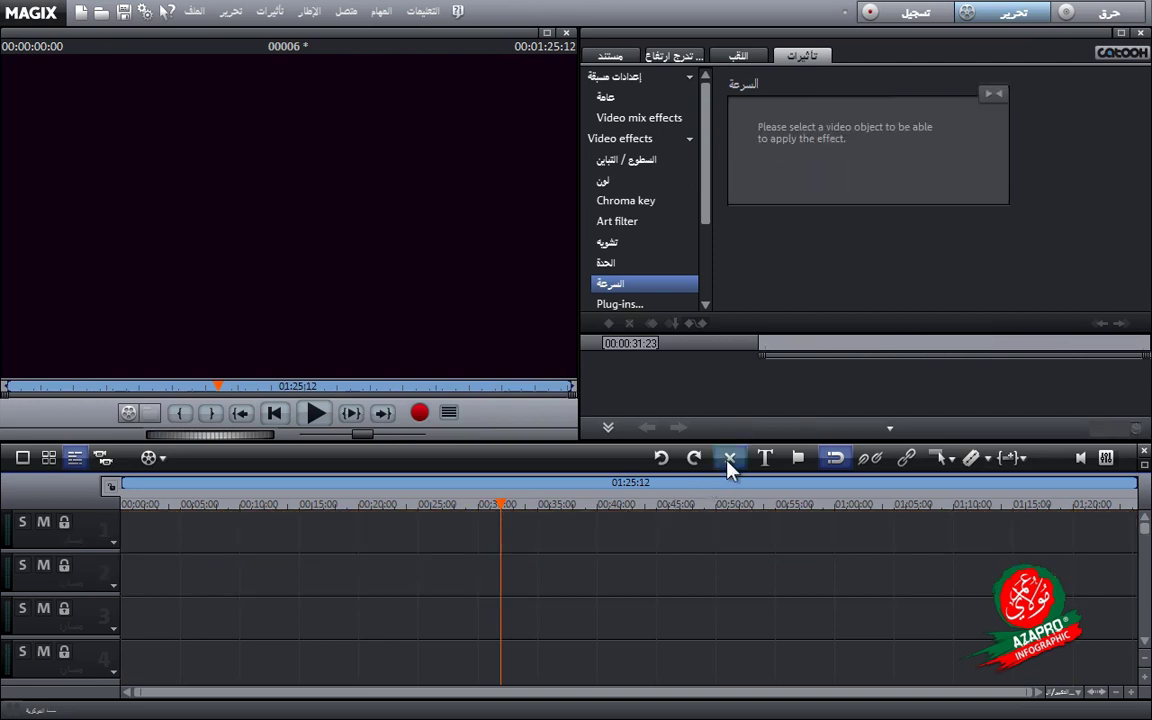
pyautogui.click(661, 458)
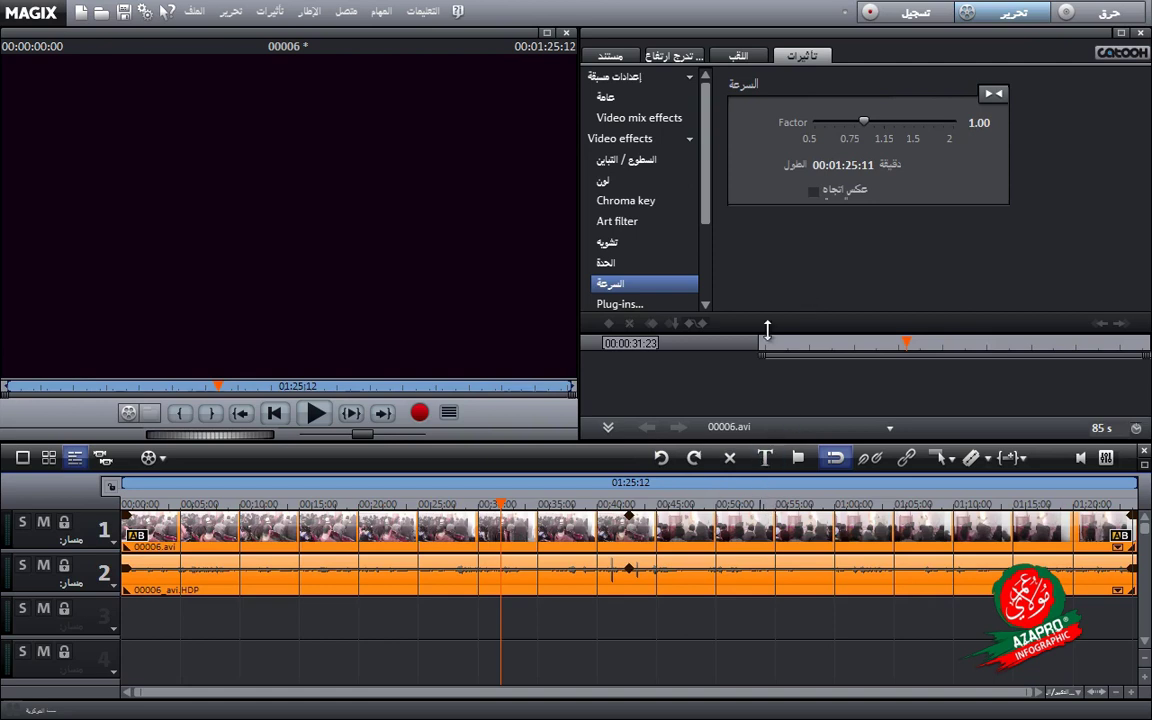
# Step: Select the grouped video and audio objects of 00006.avi together on tracks 1 and 2
pyautogui.click(802, 465)
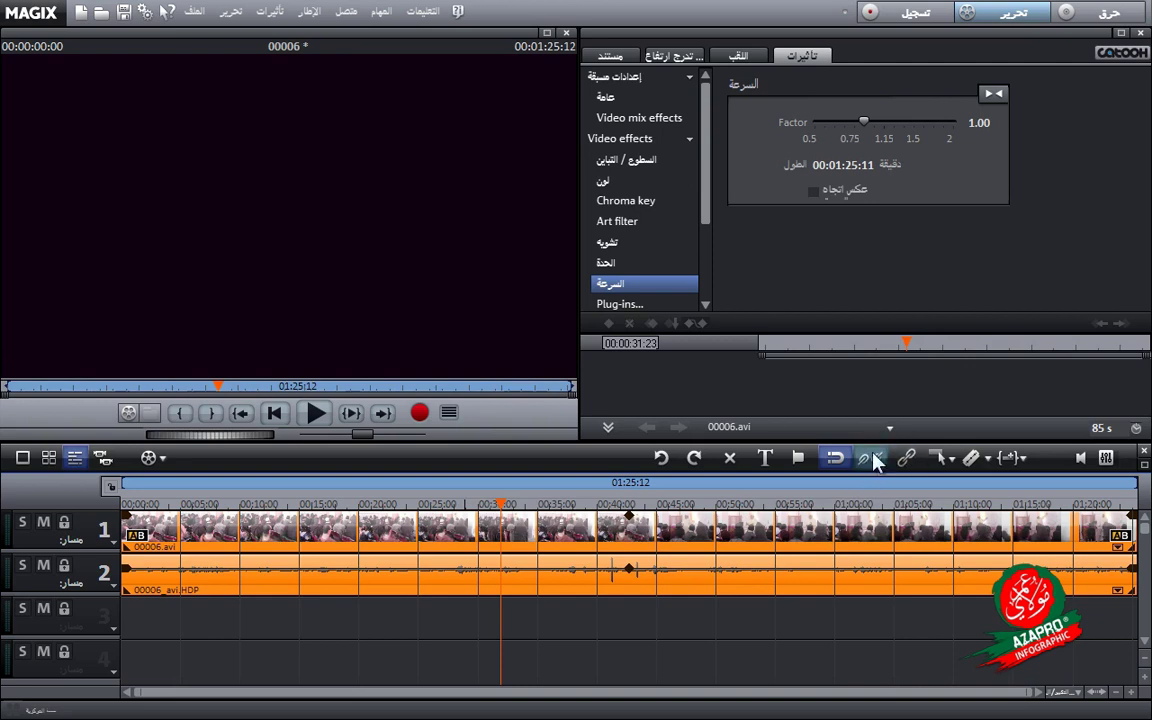
pyautogui.moveTo(805, 676); pyautogui.dragTo(662, 522)
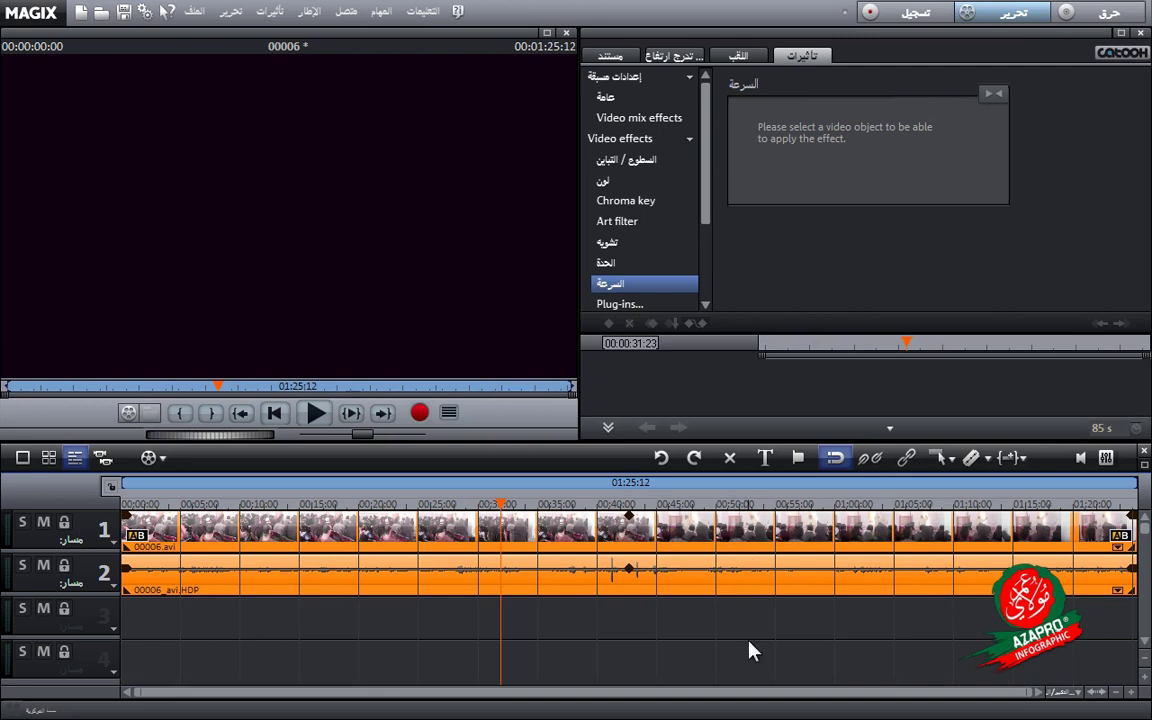
pyautogui.click(674, 587)
pyautogui.moveTo(674, 587)
pyautogui.mouseDown()
pyautogui.moveTo(820, 580)
pyautogui.moveTo(717, 572)
pyautogui.moveTo(822, 571)
pyautogui.moveTo(681, 583)
pyautogui.mouseUp()
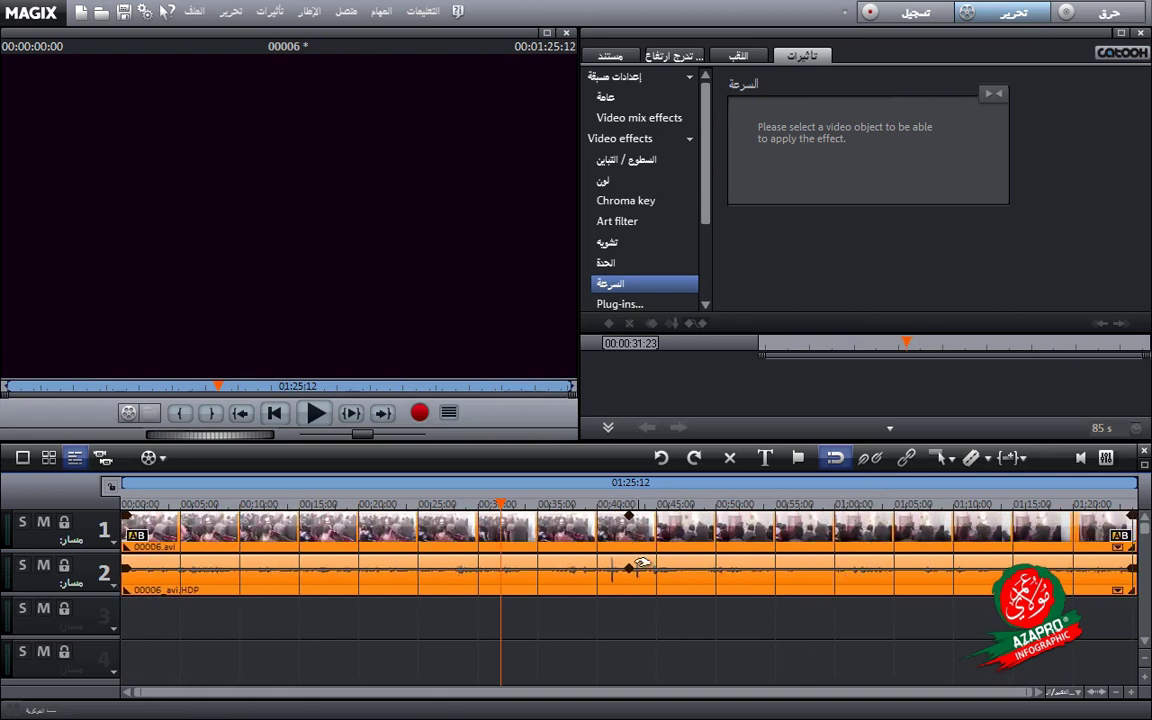
# Step: Ungroup the video and audio of 00006.avi, select the objects separately and clear the selection
pyautogui.click(869, 463)
pyautogui.click(789, 575)
pyautogui.click(788, 537)
pyautogui.keyDown('ctrl'); pyautogui.click(788, 537); pyautogui.keyUp('ctrl')
pyautogui.moveTo(746, 566)
pyautogui.mouseDown()
pyautogui.moveTo(918, 566)
pyautogui.moveTo(700, 564)
pyautogui.moveTo(913, 567)
pyautogui.moveTo(735, 566)
pyautogui.mouseUp()
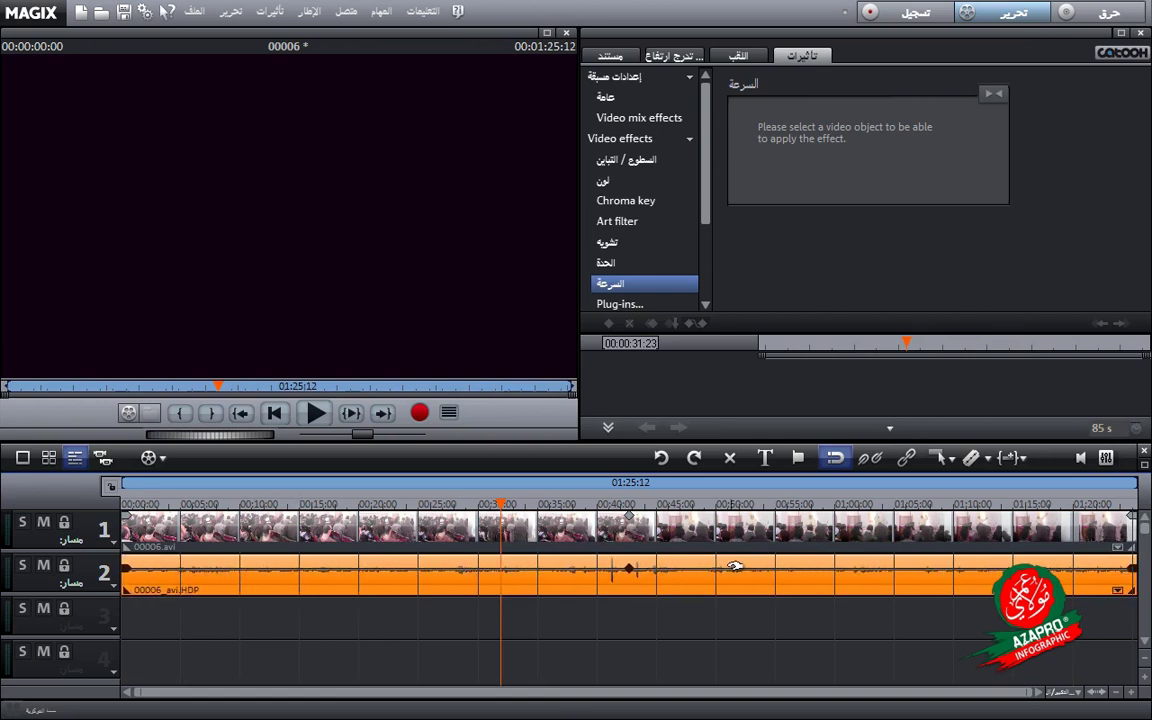
pyautogui.click(776, 643)
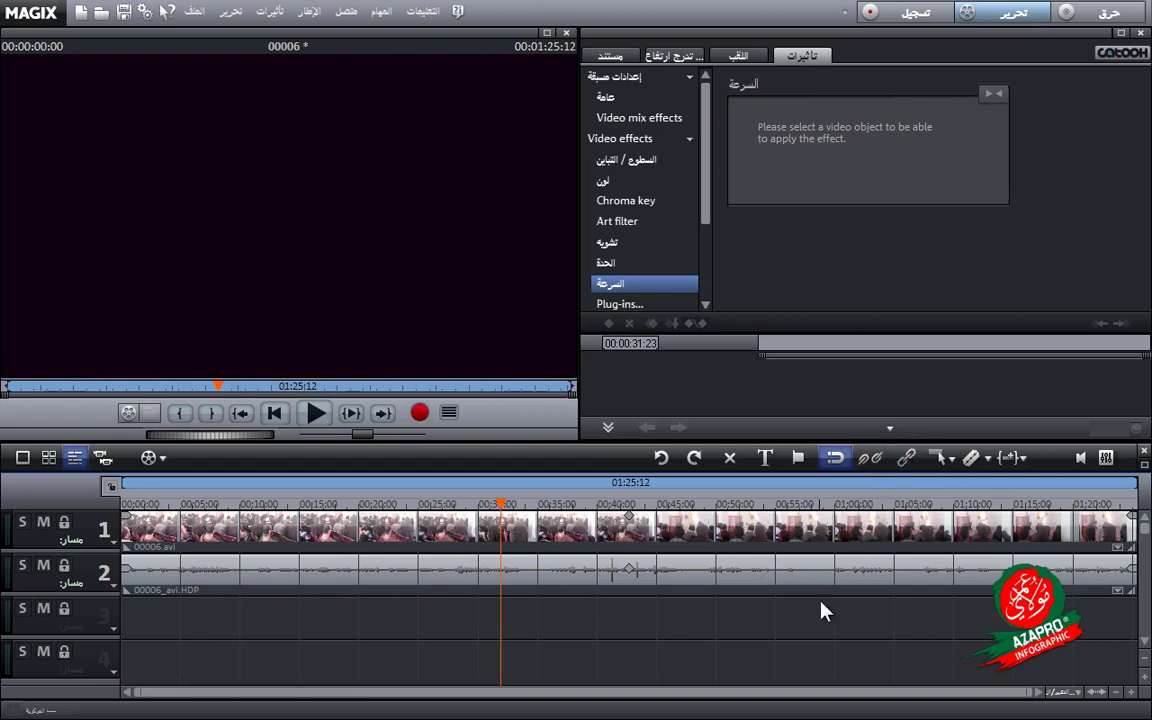
pyautogui.moveTo(705, 517); pyautogui.dragTo(703, 515)
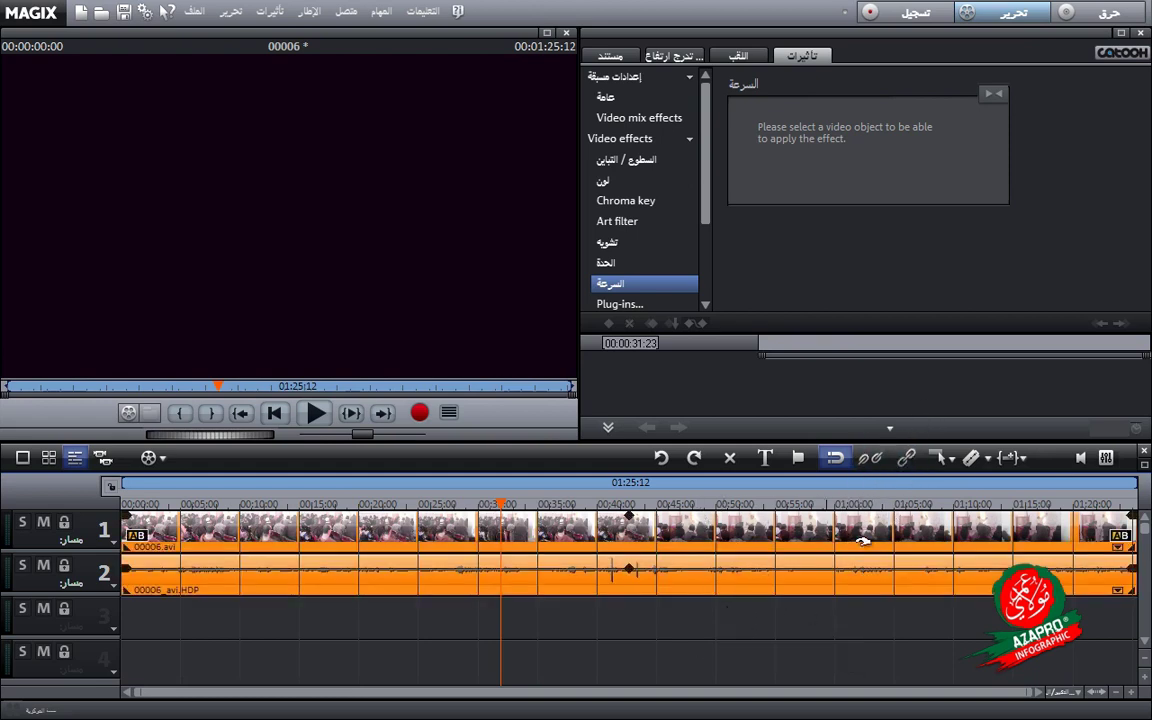
pyautogui.moveTo(663, 576)
pyautogui.mouseDown()
pyautogui.moveTo(784, 576)
pyautogui.moveTo(665, 578)
pyautogui.mouseUp()
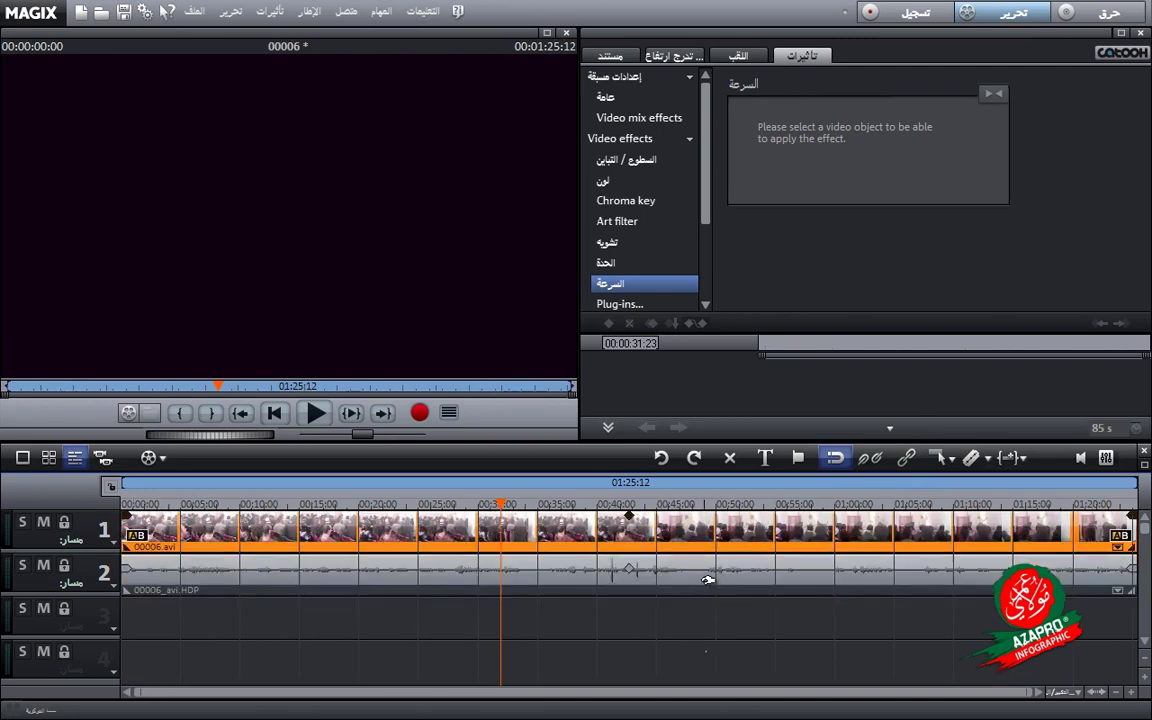
pyautogui.click(710, 626)
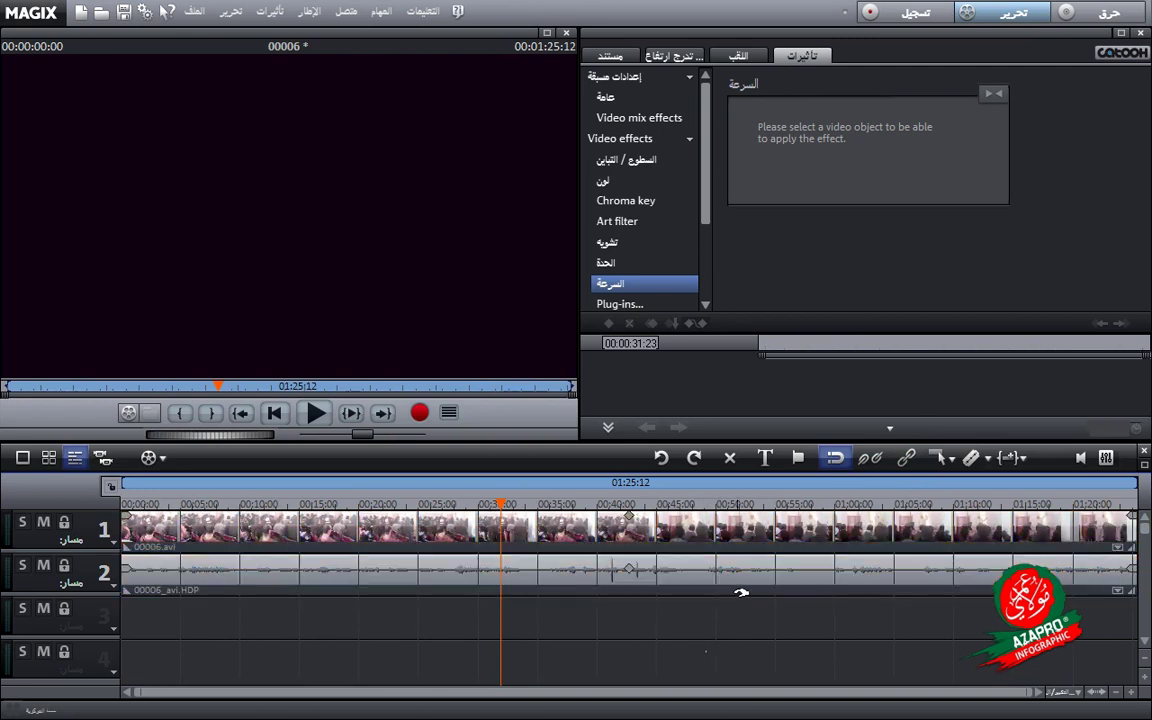
# Step: View the available mouse modes, and select the clip and its audio while in object mode
pyautogui.click(951, 459)
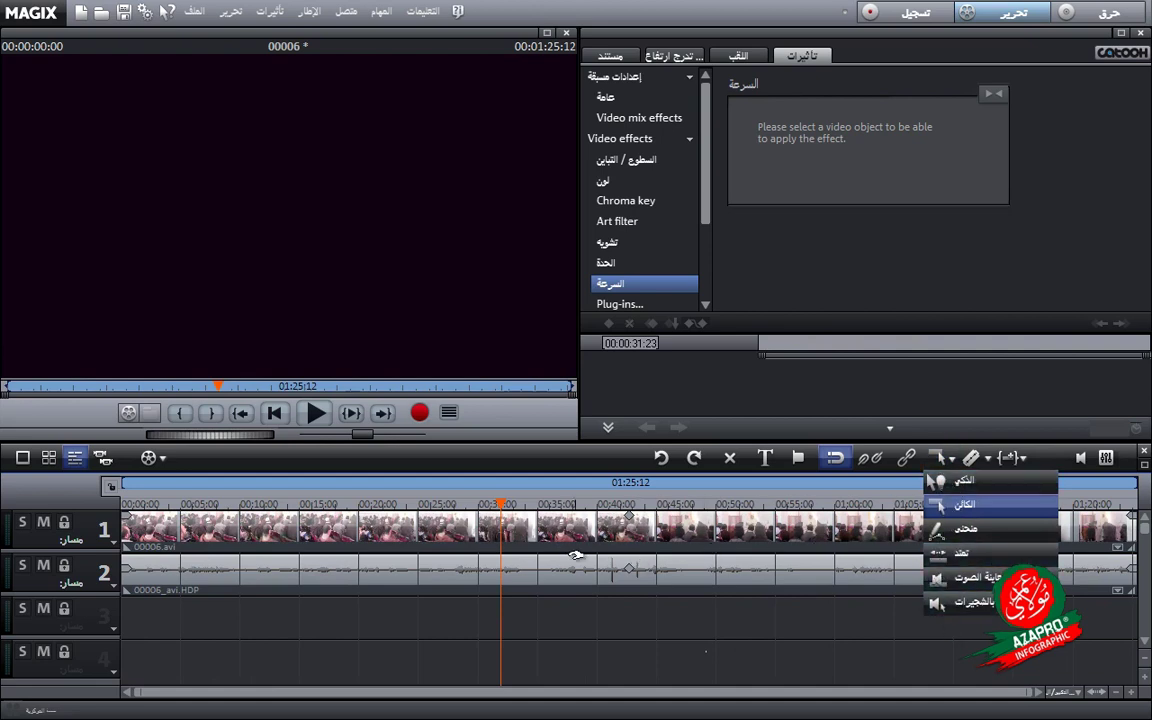
pyautogui.click(615, 645)
pyautogui.click(605, 550)
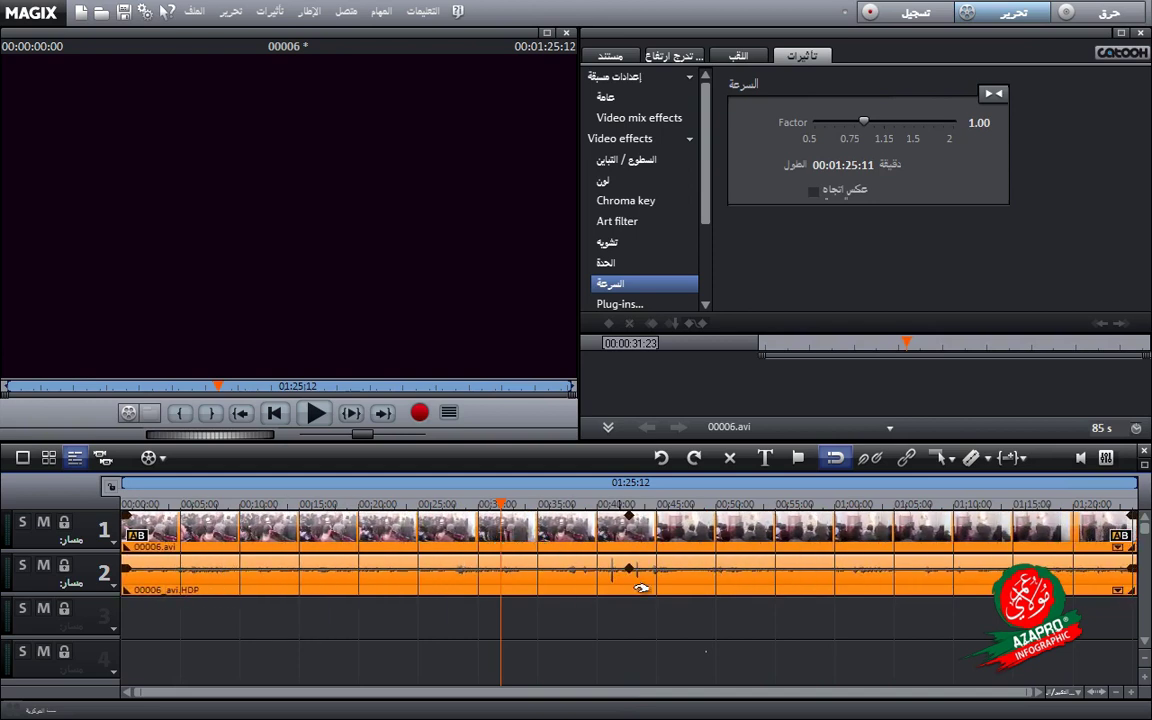
pyautogui.click(629, 569)
pyautogui.click(629, 516)
# Step: Try the smart mouse mode by selecting the timeline objects, and return to the object mouse mode
pyautogui.click(950, 460)
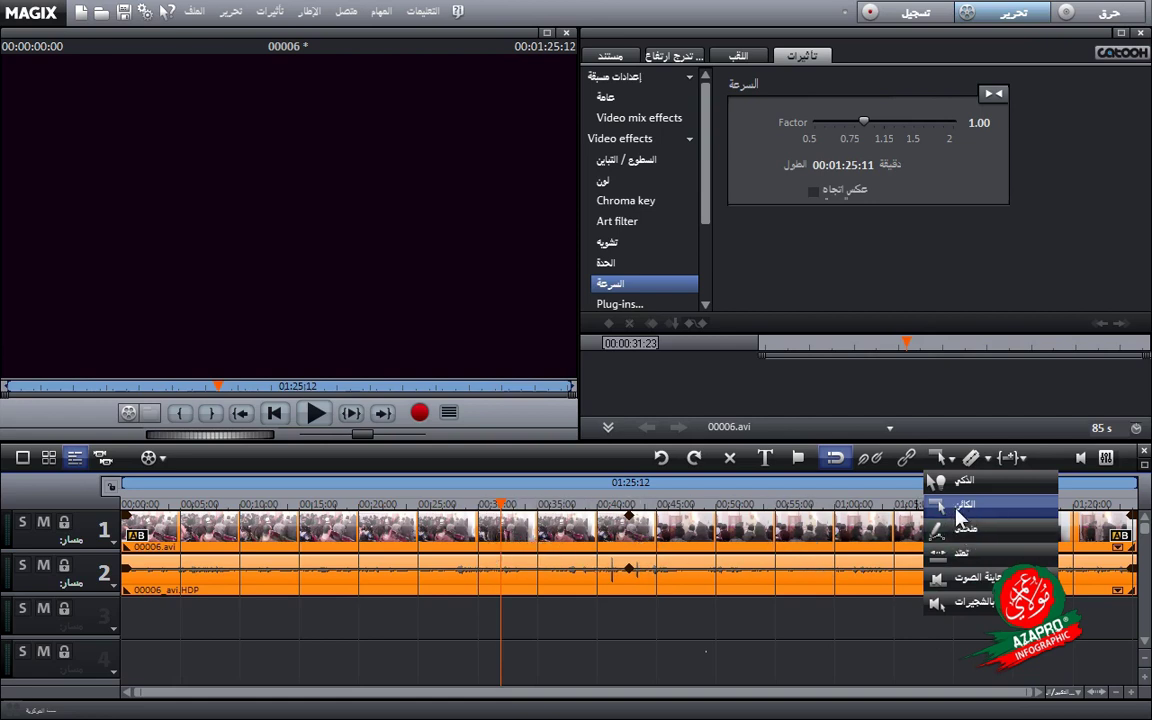
pyautogui.click(755, 627)
pyautogui.click(656, 571)
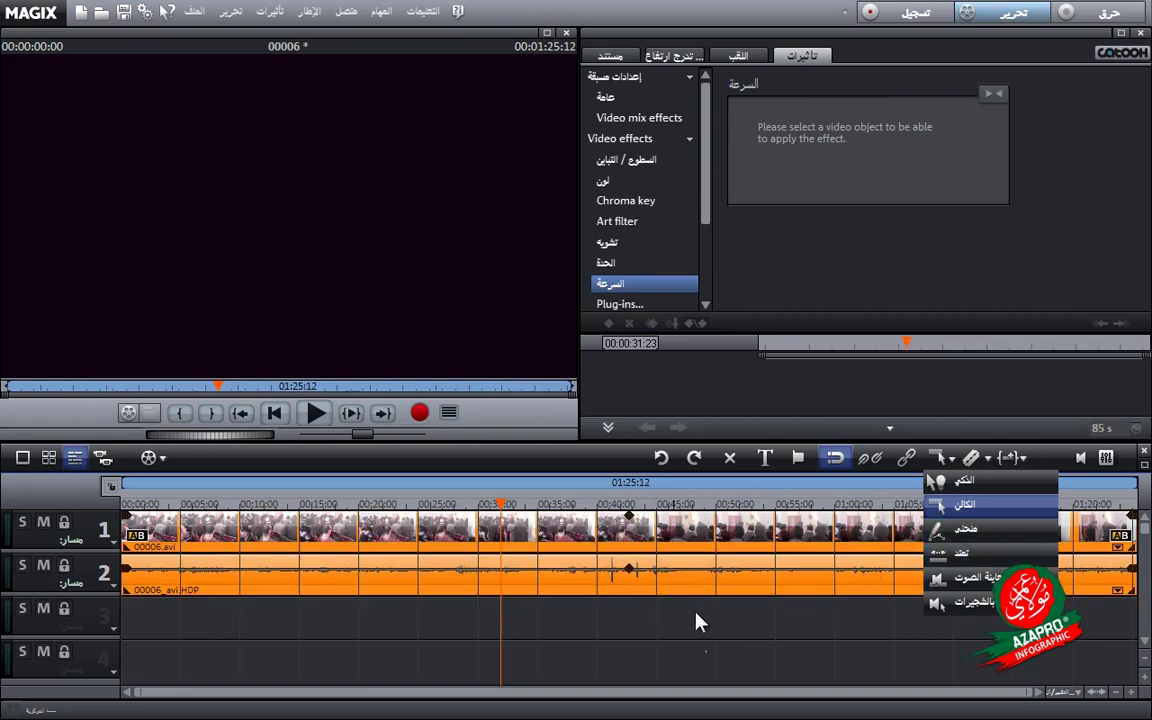
pyautogui.click(963, 480)
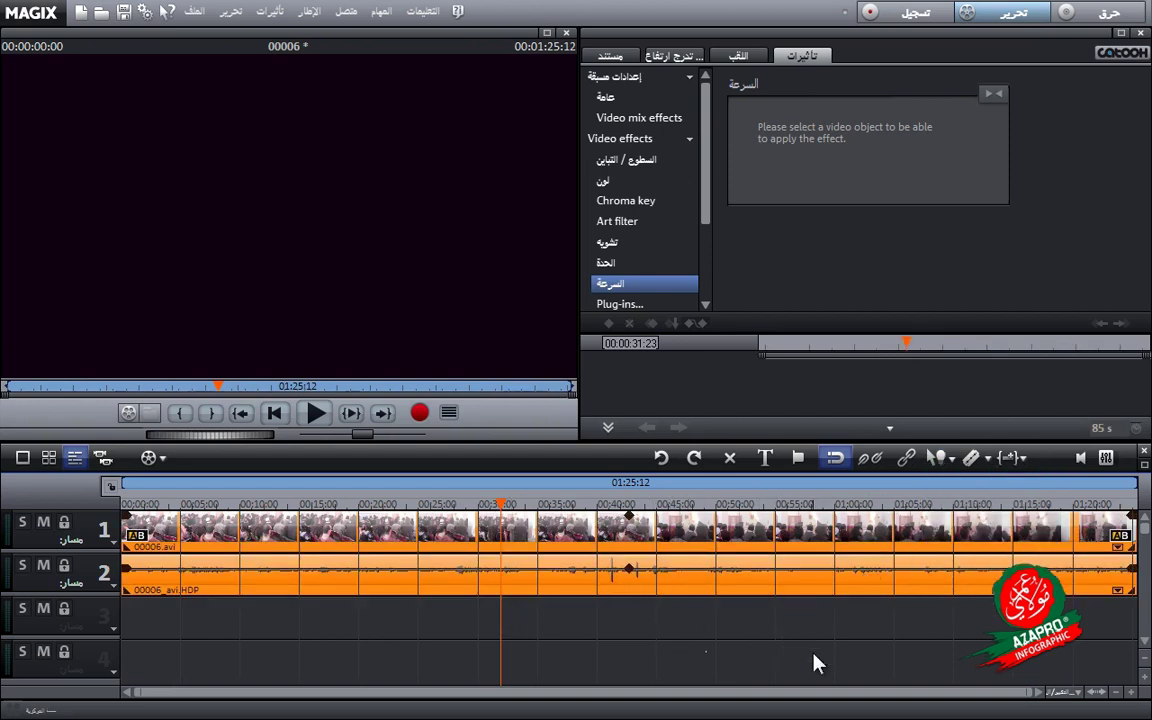
pyautogui.moveTo(818, 637); pyautogui.dragTo(858, 565)
pyautogui.click(752, 652)
pyautogui.click(946, 459)
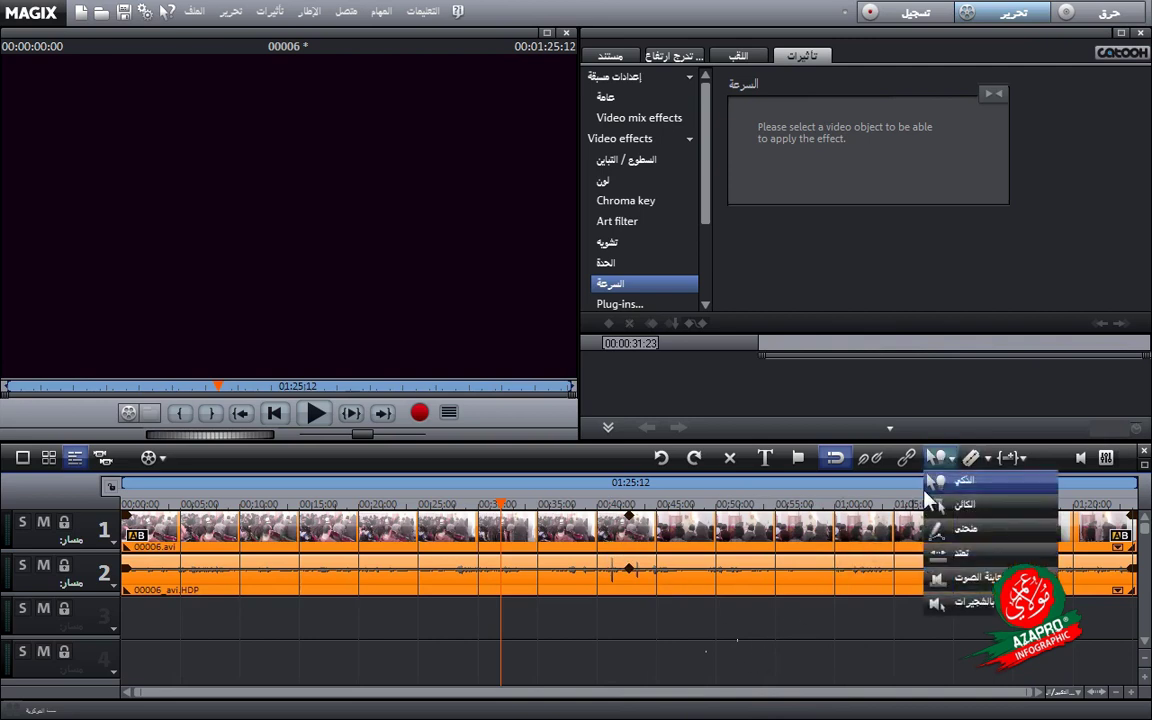
pyautogui.click(951, 507)
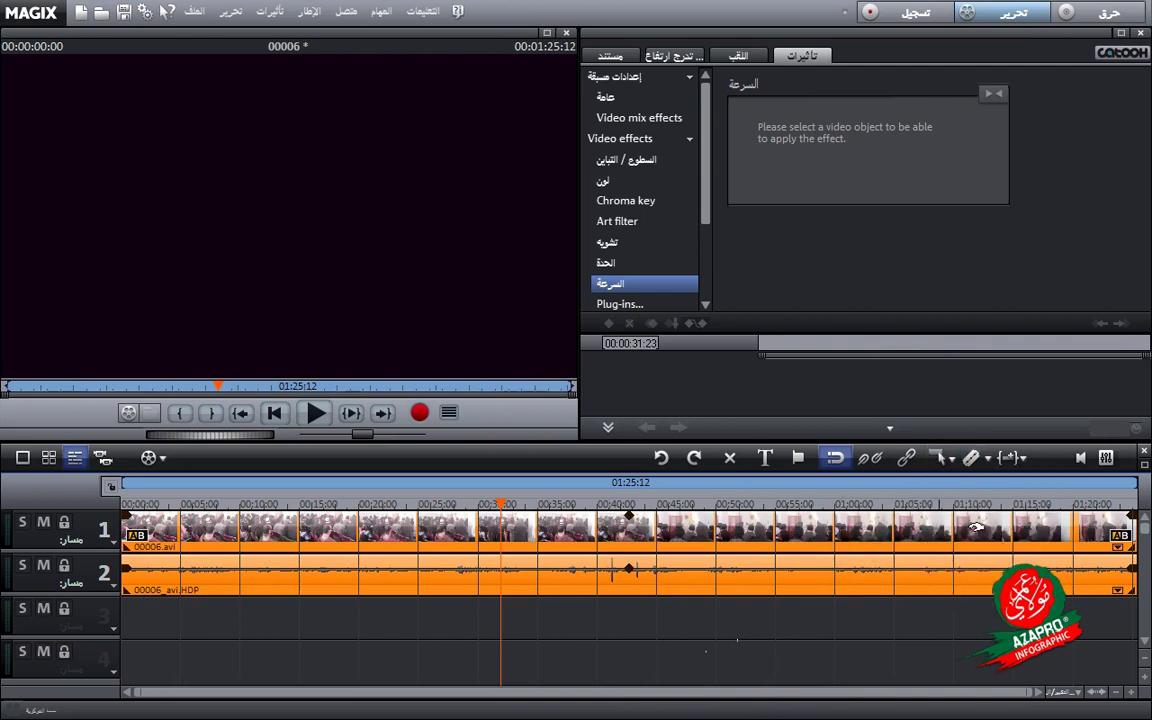
# Step: Split the 00006.avi clip and its audio at 00:00:40:21, and return the playback marker to the start
pyautogui.click(988, 462)
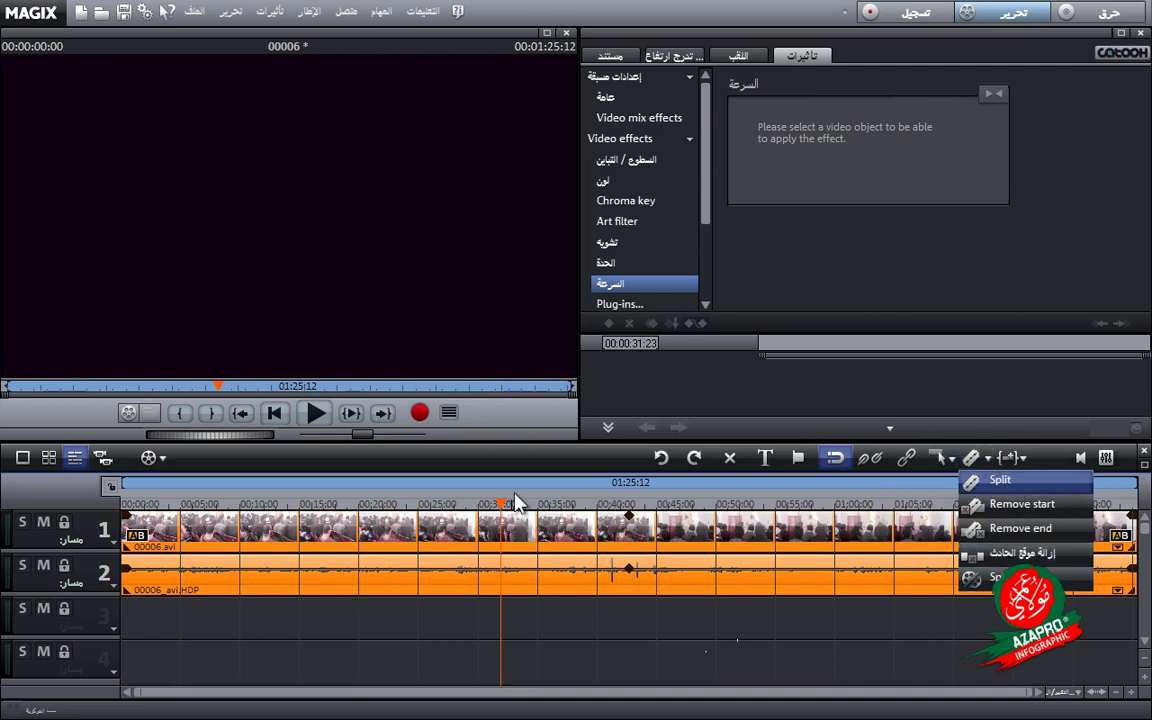
pyautogui.moveTo(497, 504); pyautogui.dragTo(607, 504)
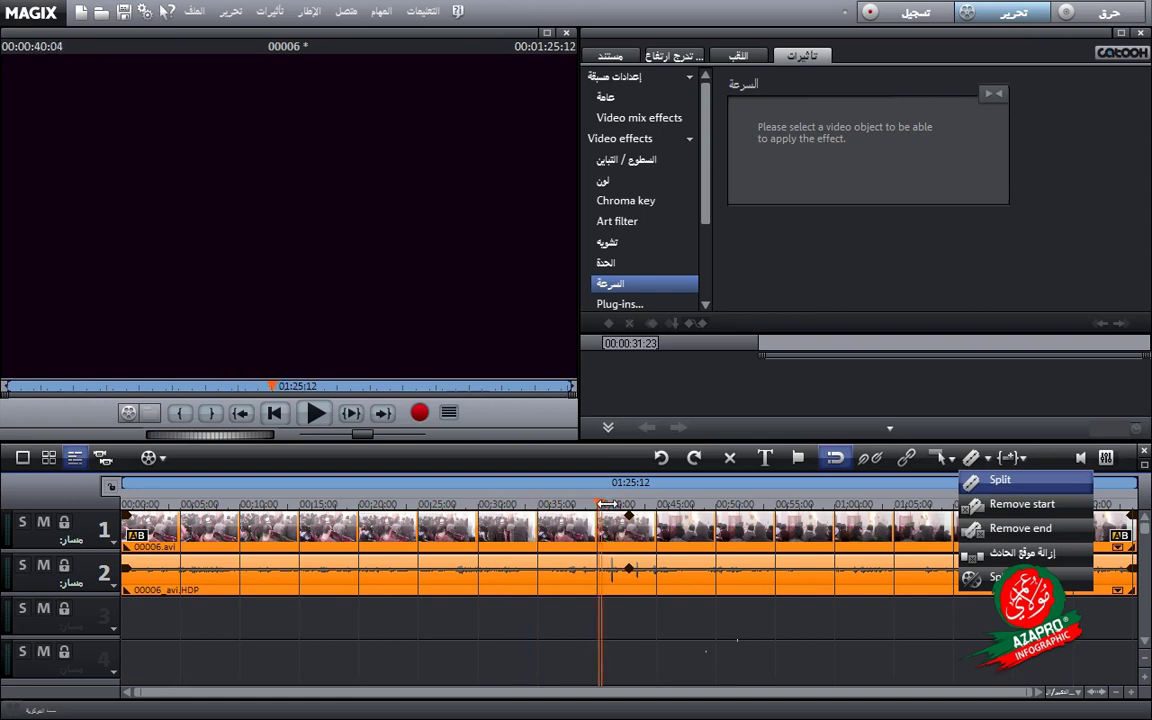
pyautogui.click(997, 485)
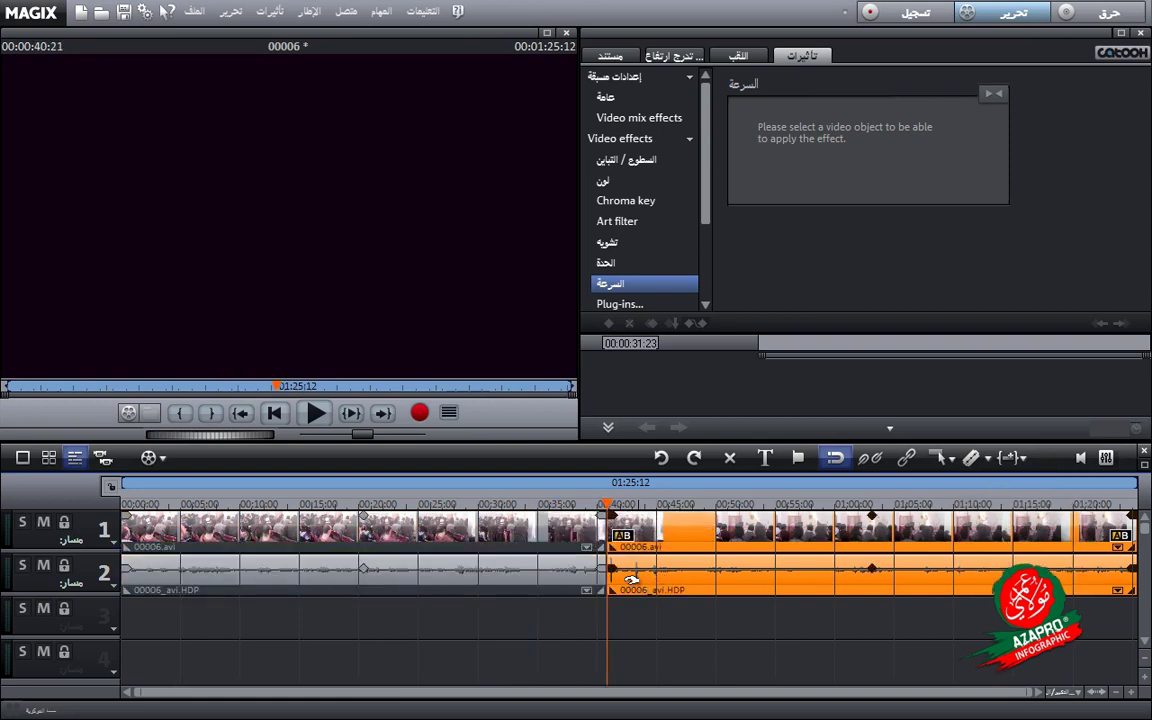
pyautogui.press('Home')
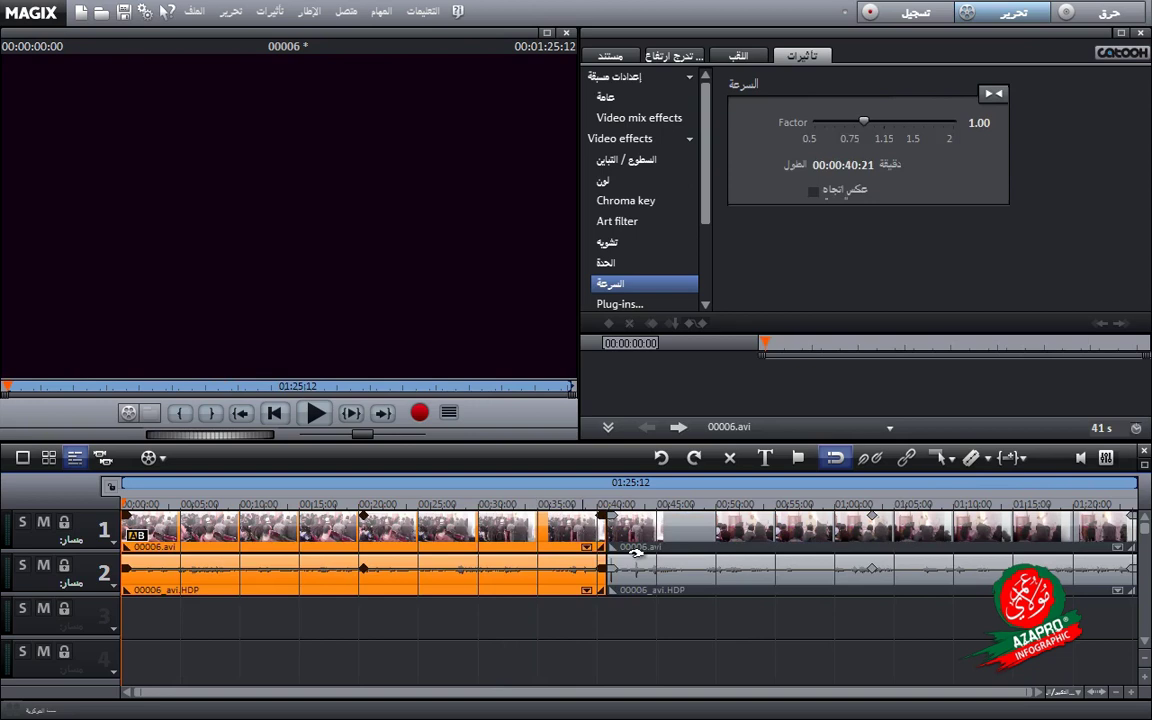
# Step: Select the second part of the split 00006.avi clip, and undo the split
pyautogui.click(680, 553)
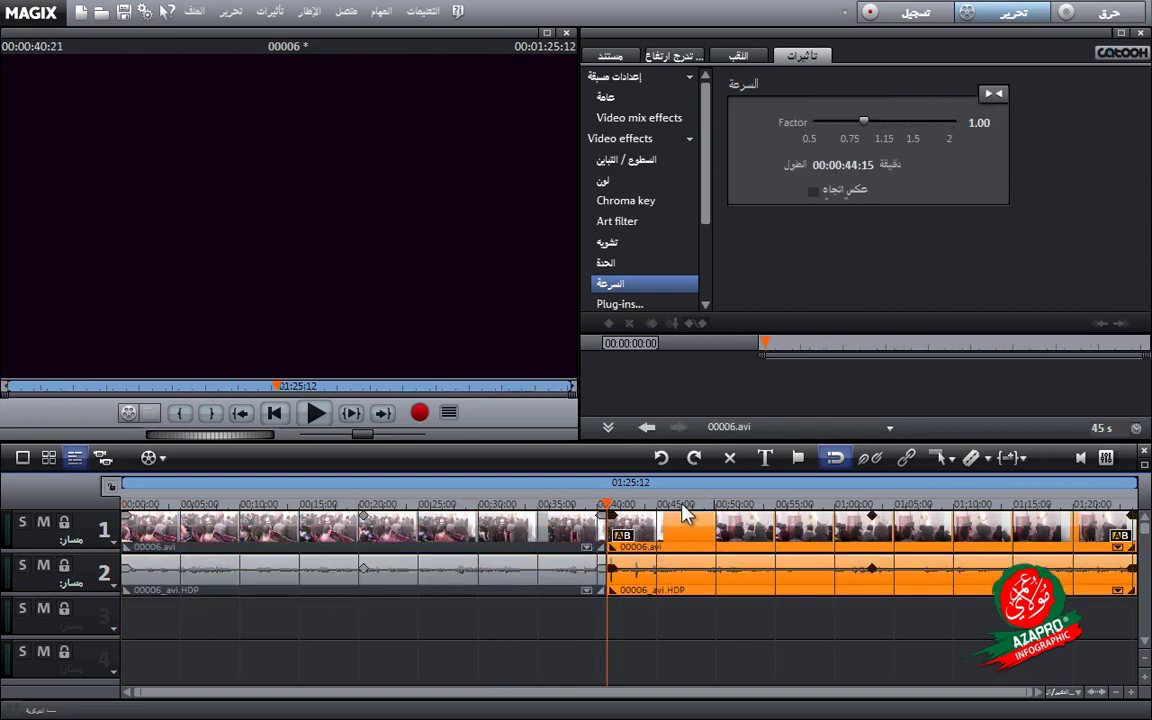
pyautogui.click(661, 458)
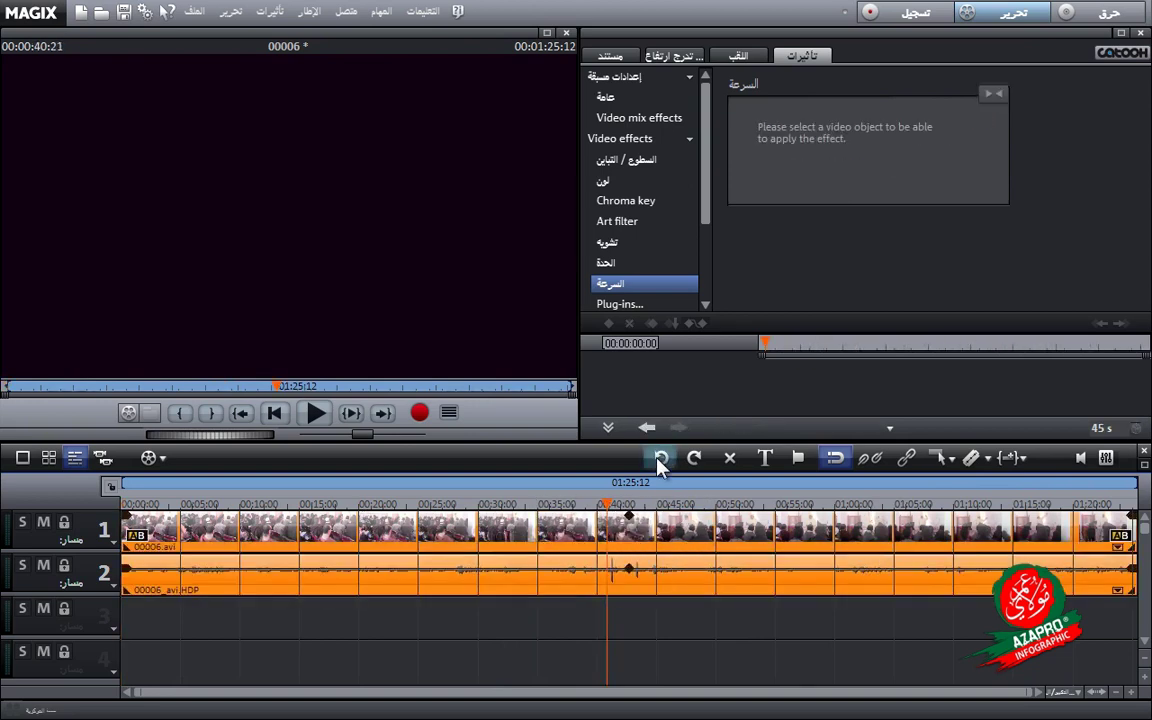
# Step: Remove the start of the 00006.avi clip and its audio before 00:00:23:18, and undo the removal
pyautogui.click(986, 457)
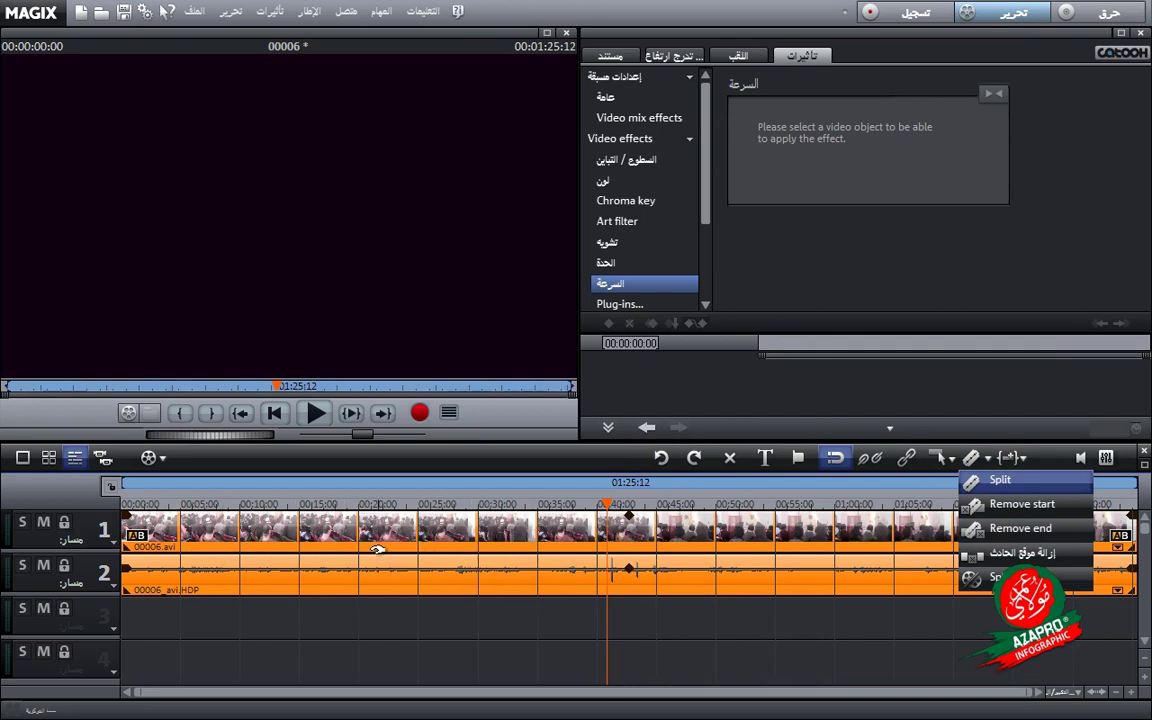
pyautogui.moveTo(603, 505); pyautogui.dragTo(444, 504)
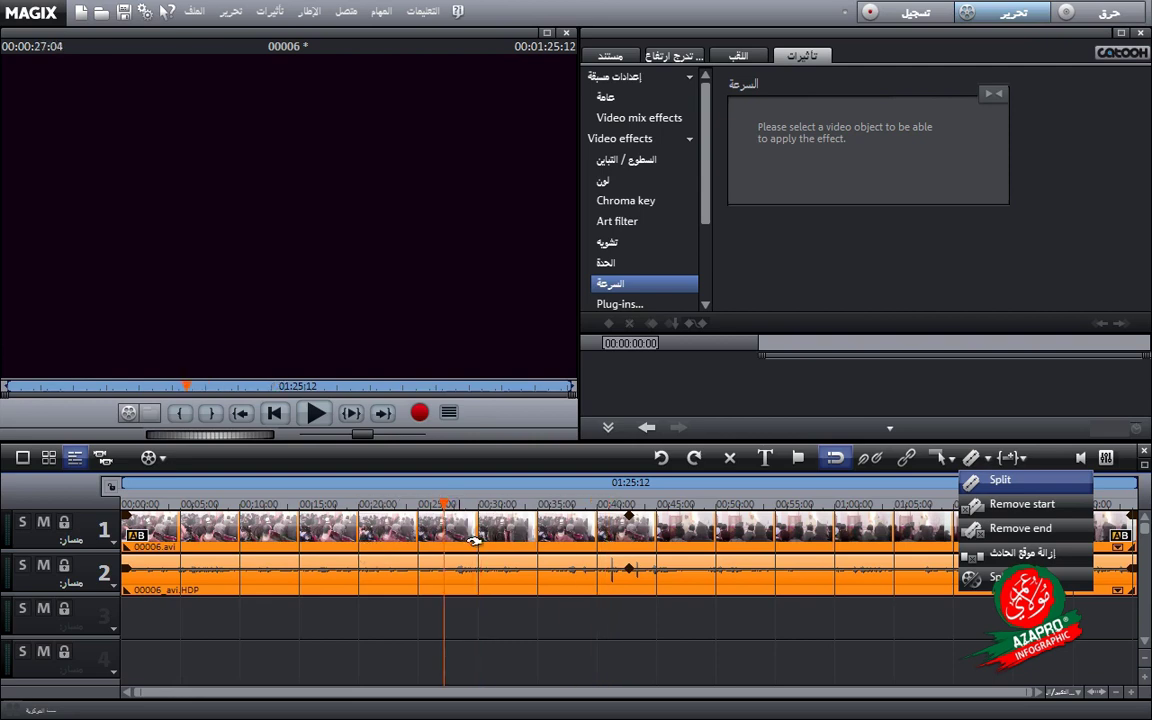
pyautogui.click(404, 500)
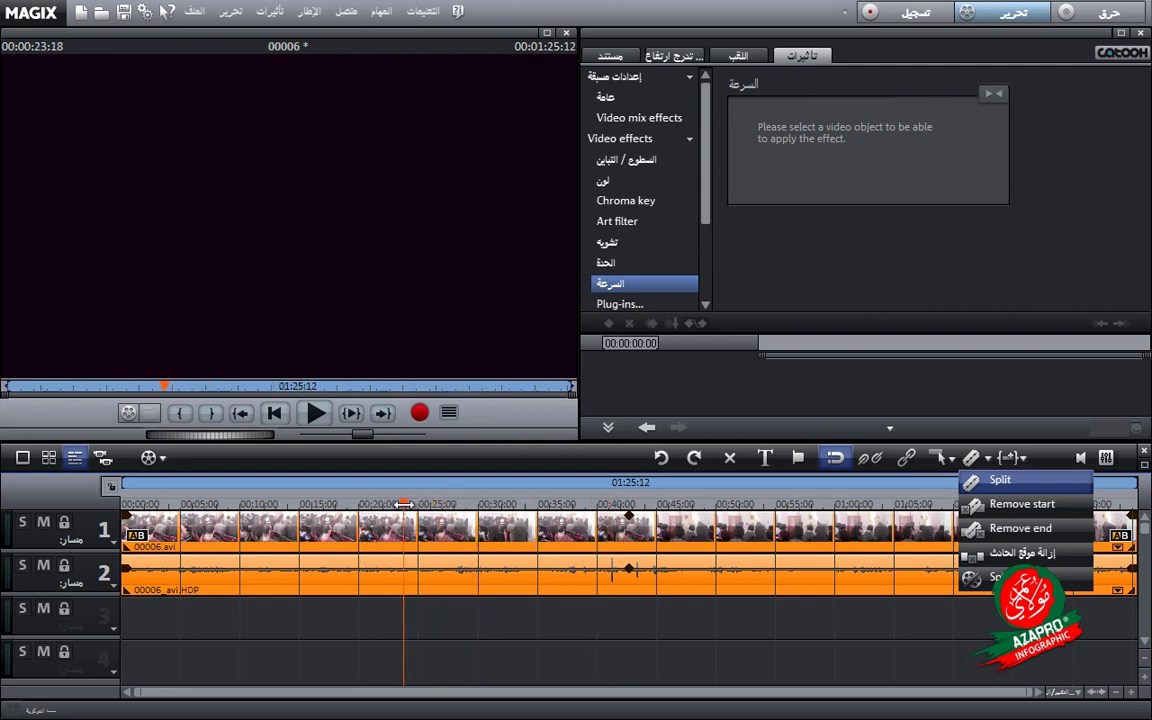
pyautogui.click(1000, 504)
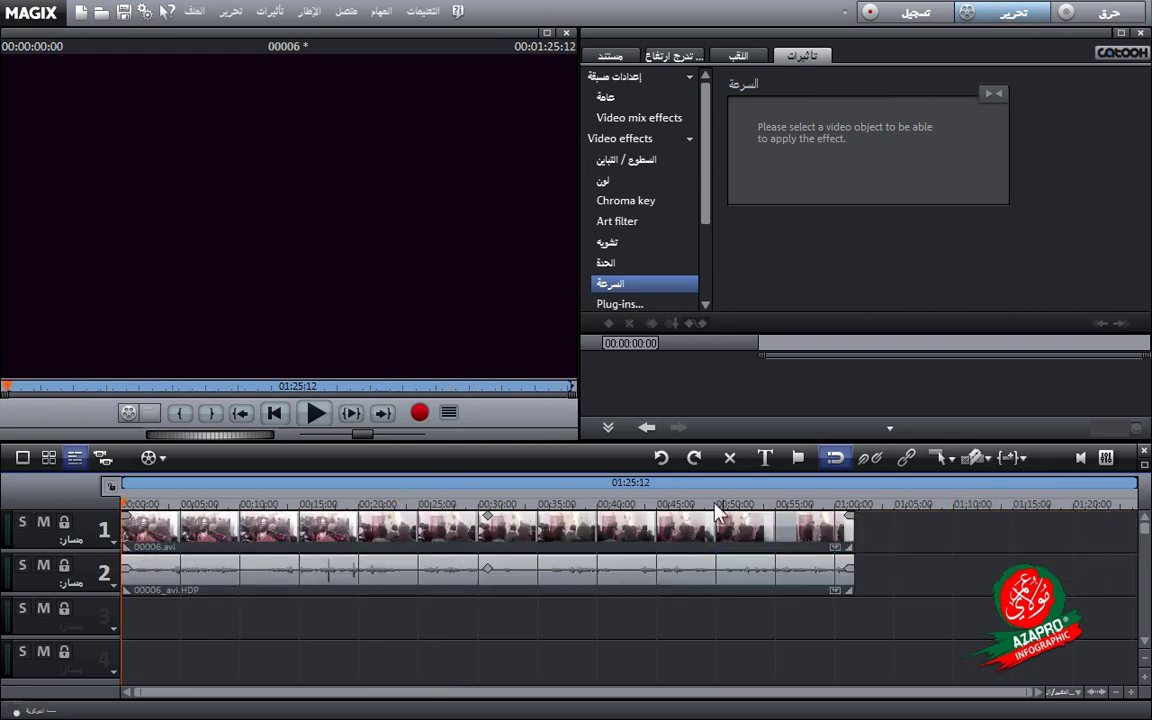
pyautogui.click(661, 459)
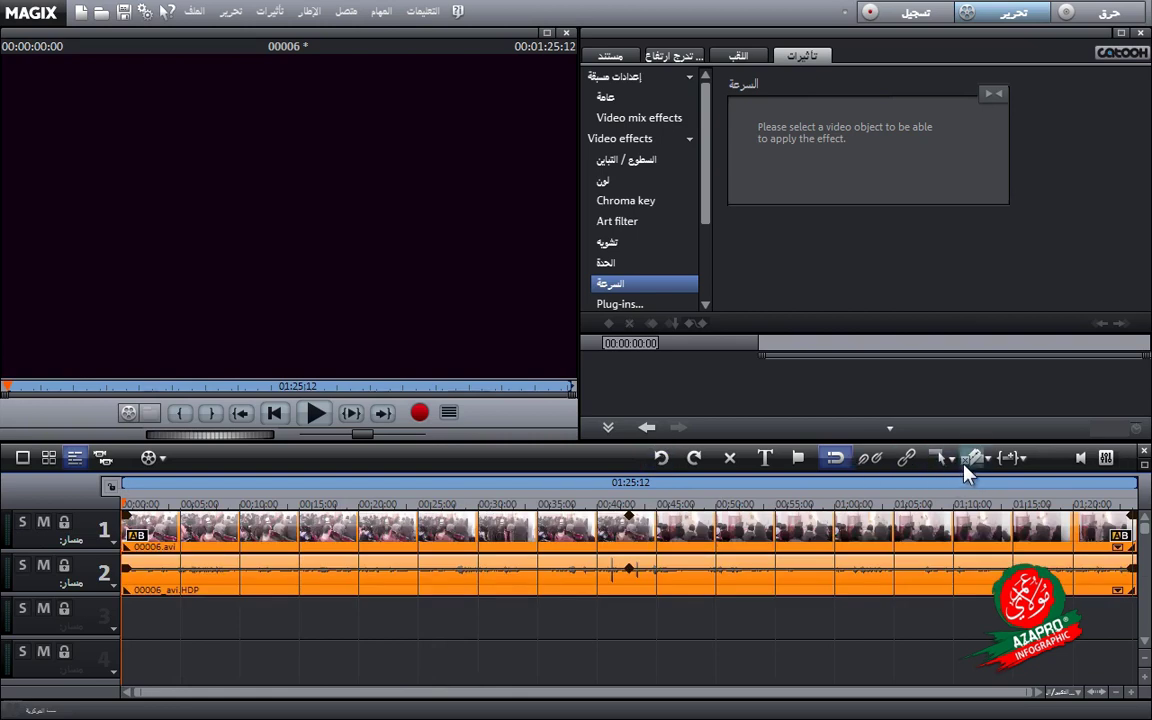
# Step: Remove the end of the 00006.avi clip and its audio after 00:00:53:04, and undo the removal
pyautogui.click(750, 548)
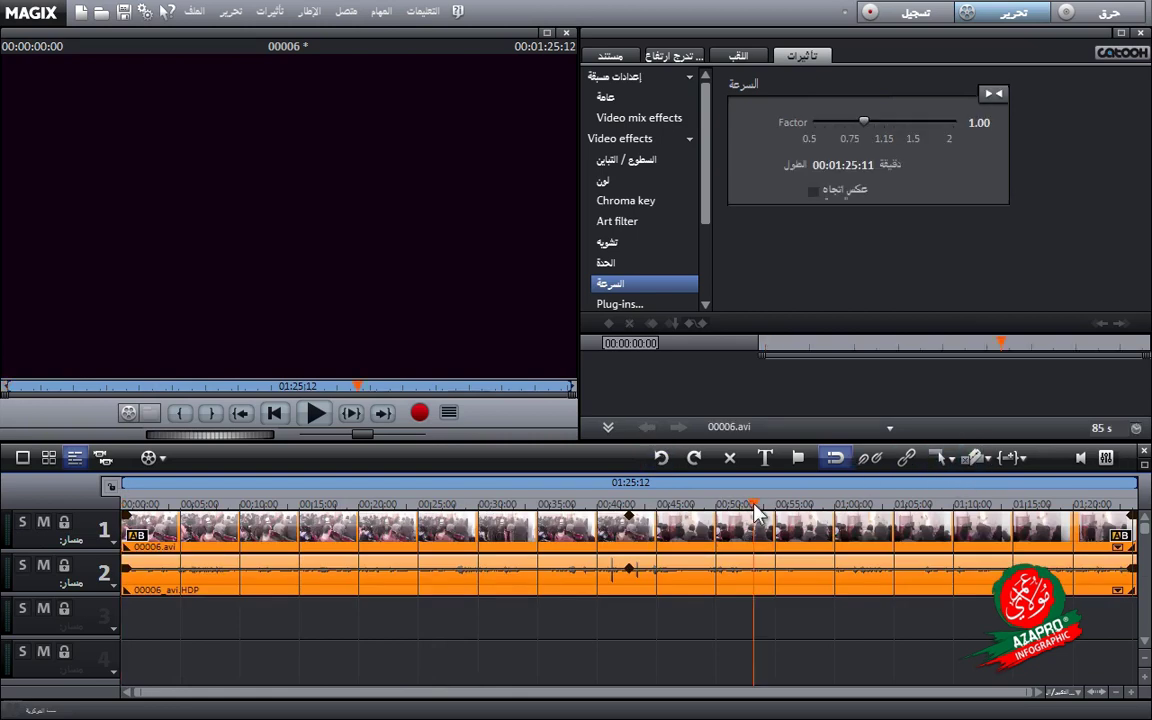
pyautogui.click(987, 458)
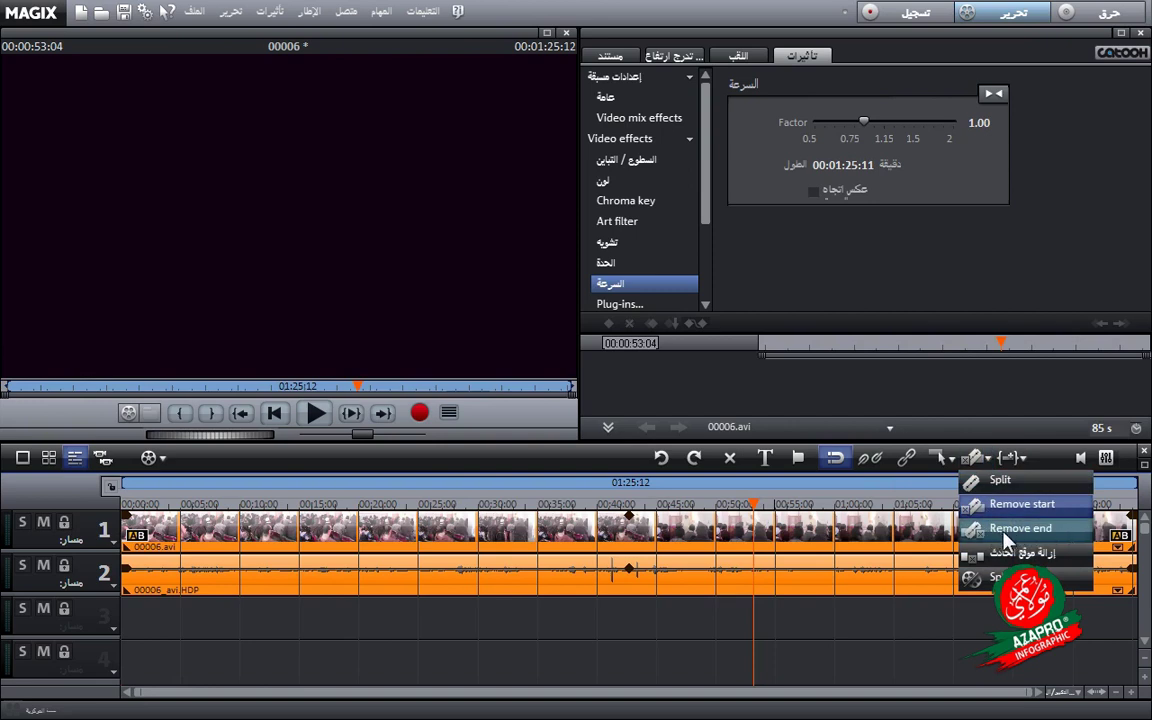
pyautogui.click(1018, 528)
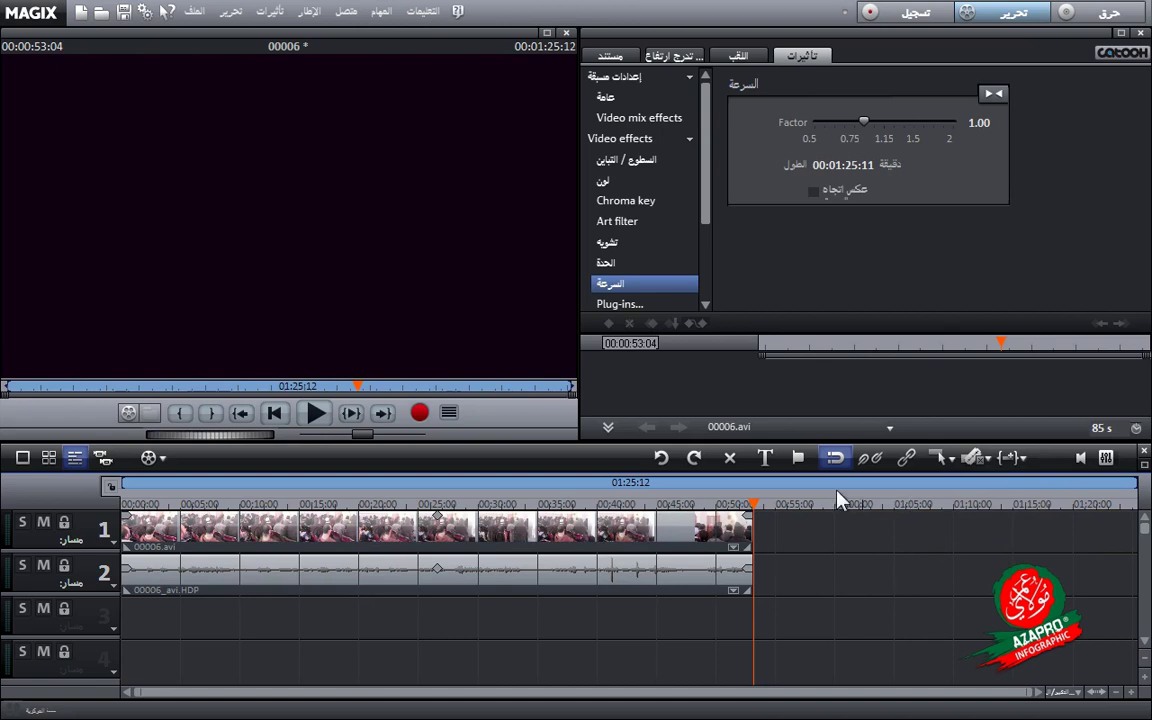
pyautogui.click(663, 458)
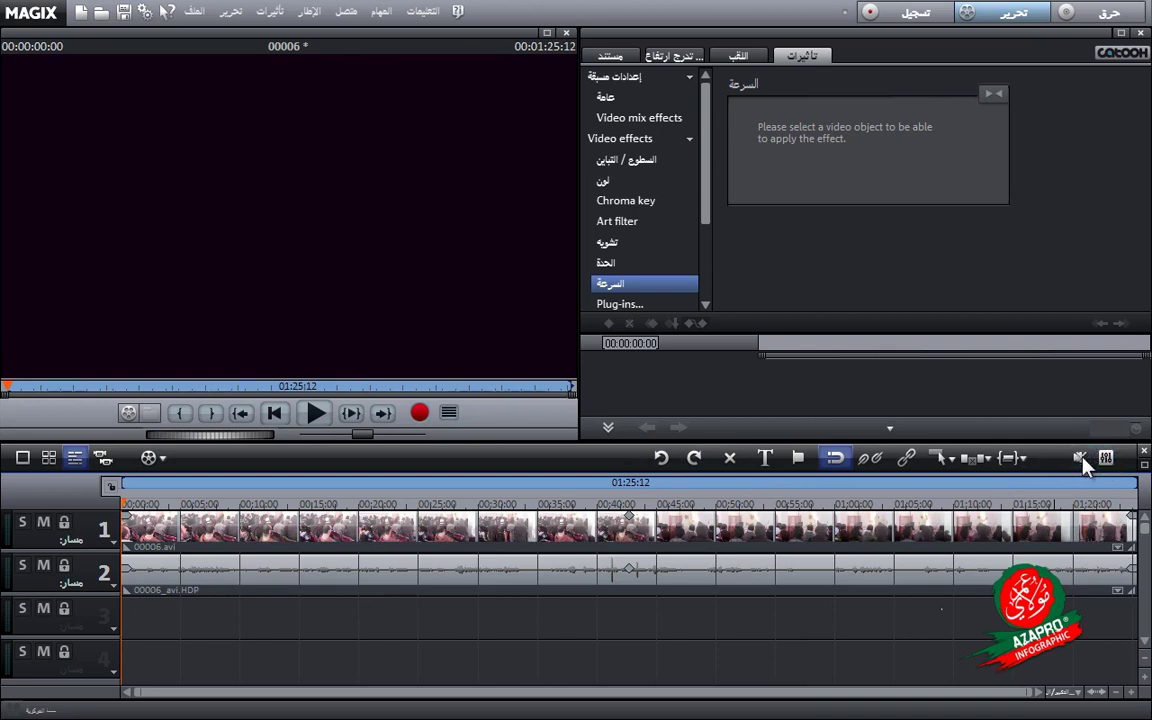
# Step: Play the timeline briefly from the start, and view the audio mixer with its track and master channels before closing it
pyautogui.click(313, 414)
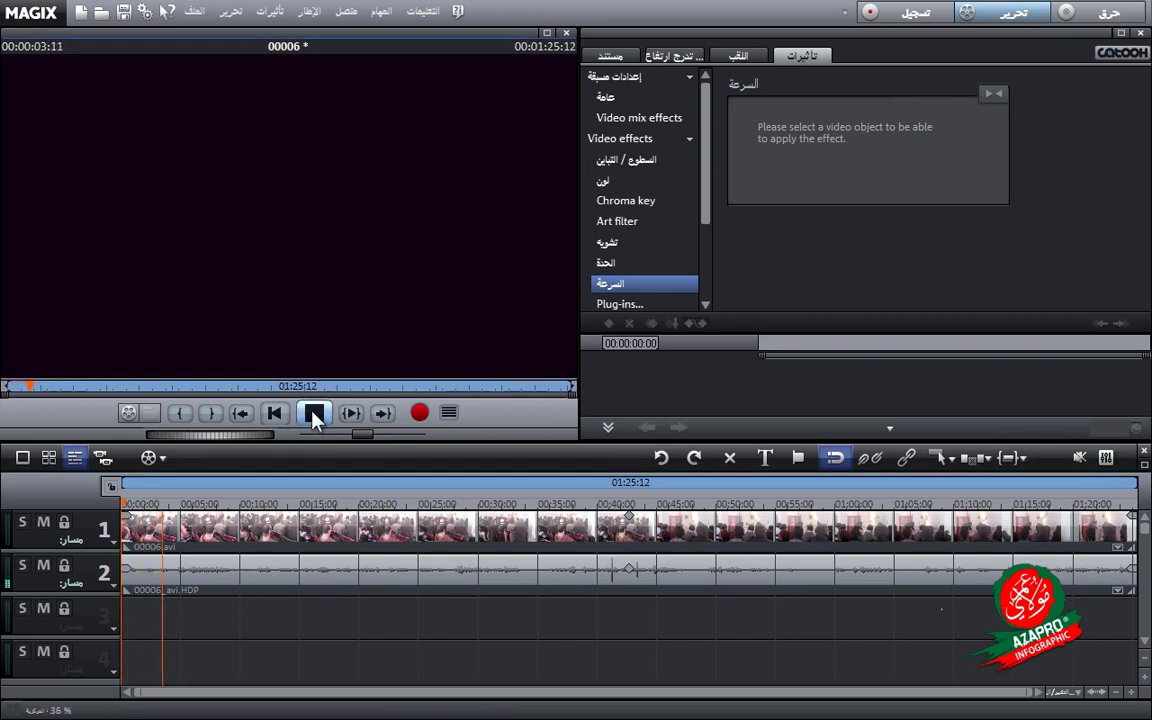
pyautogui.click(313, 414)
pyautogui.click(1106, 458)
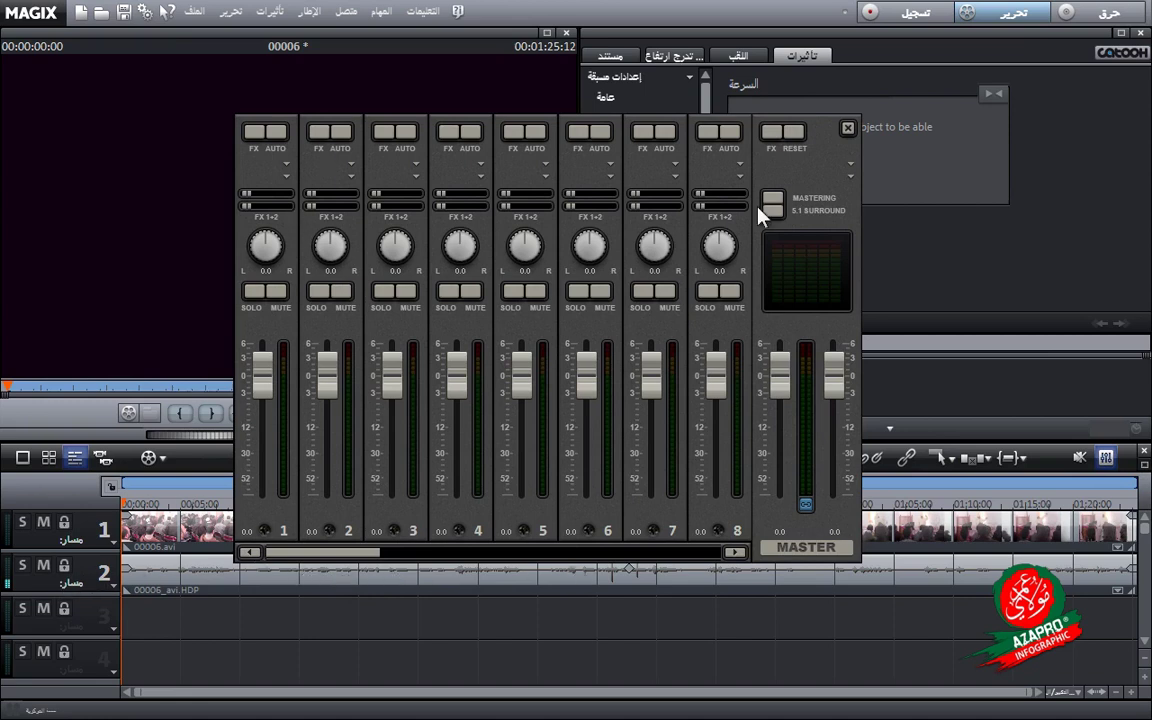
pyautogui.click(848, 130)
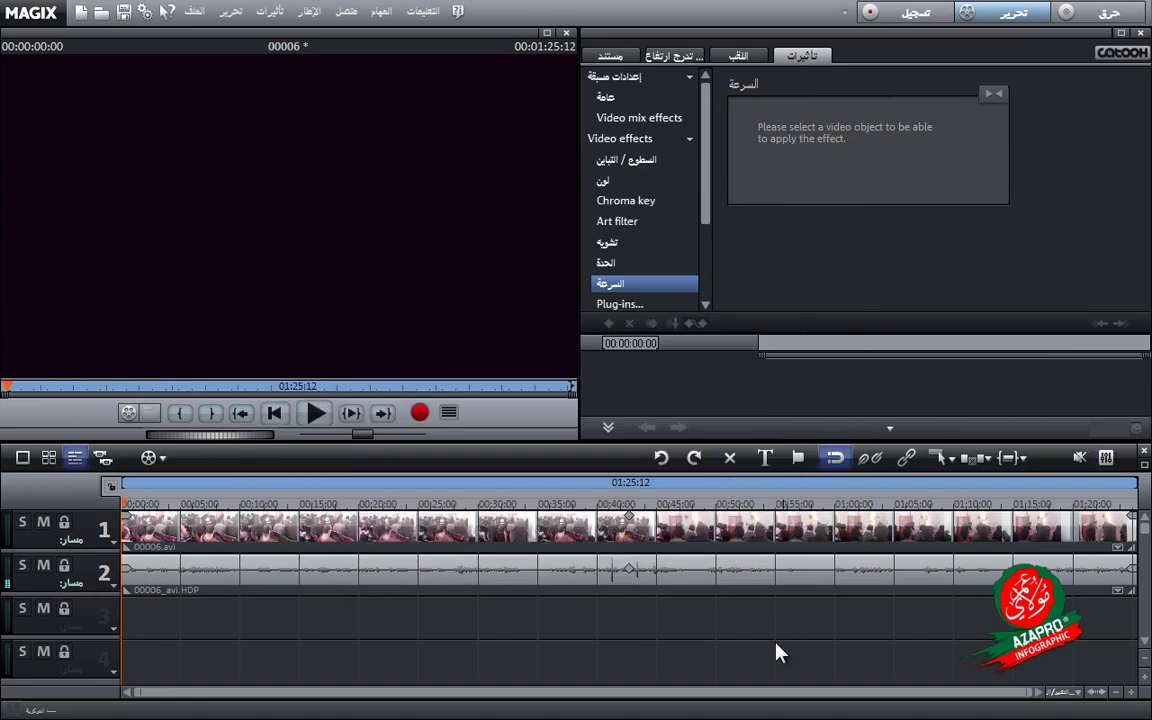